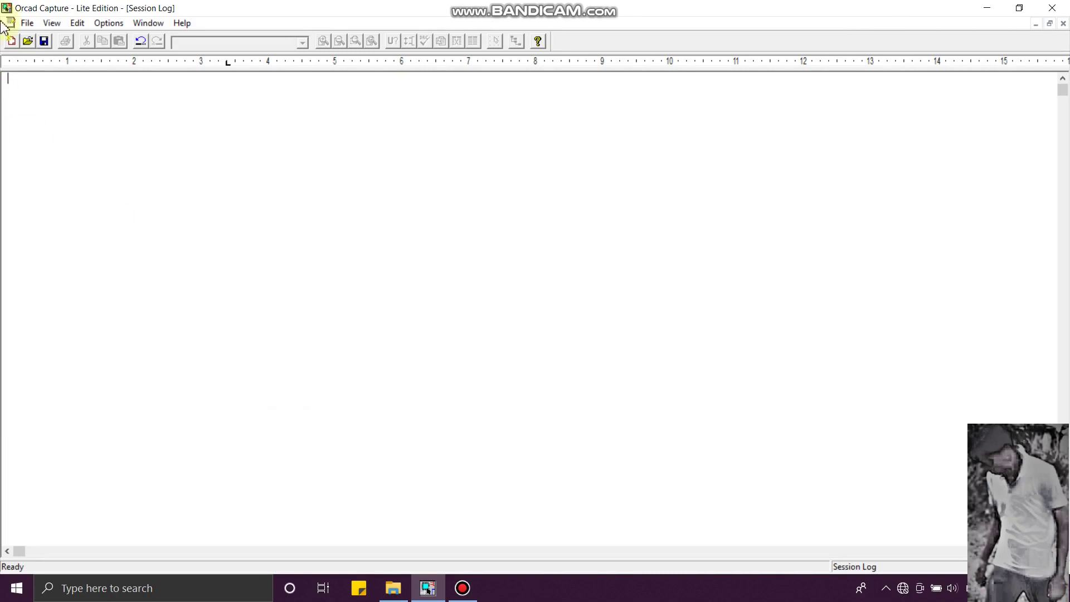
# Open the Voltage-Followe.opj project from the 3-Voltage follower folder.
pyautogui.click(28, 23)
pyautogui.moveTo(117, 54)
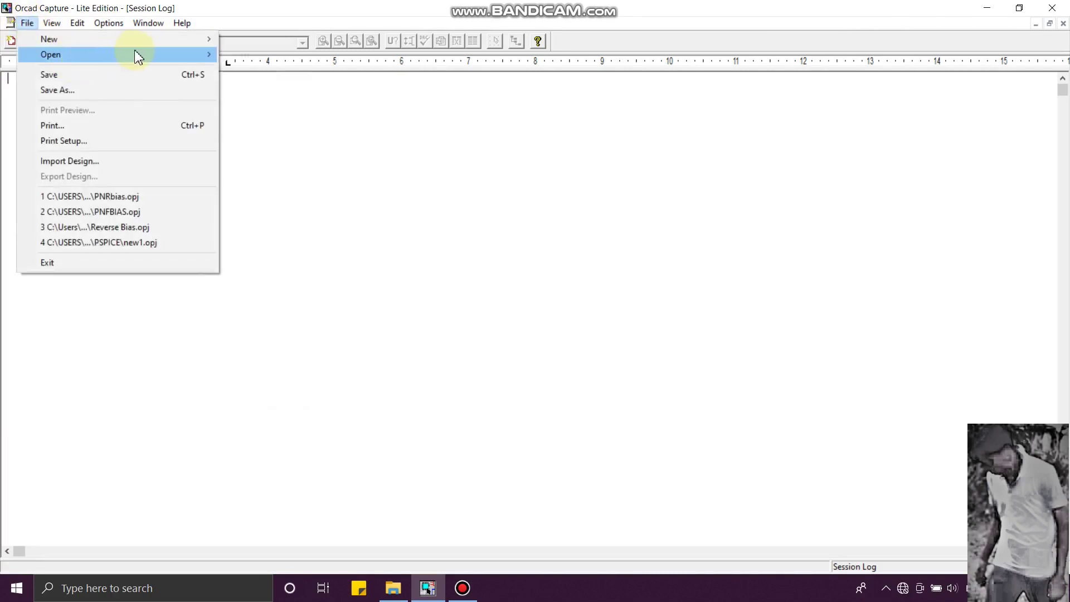
pyautogui.click(247, 56)
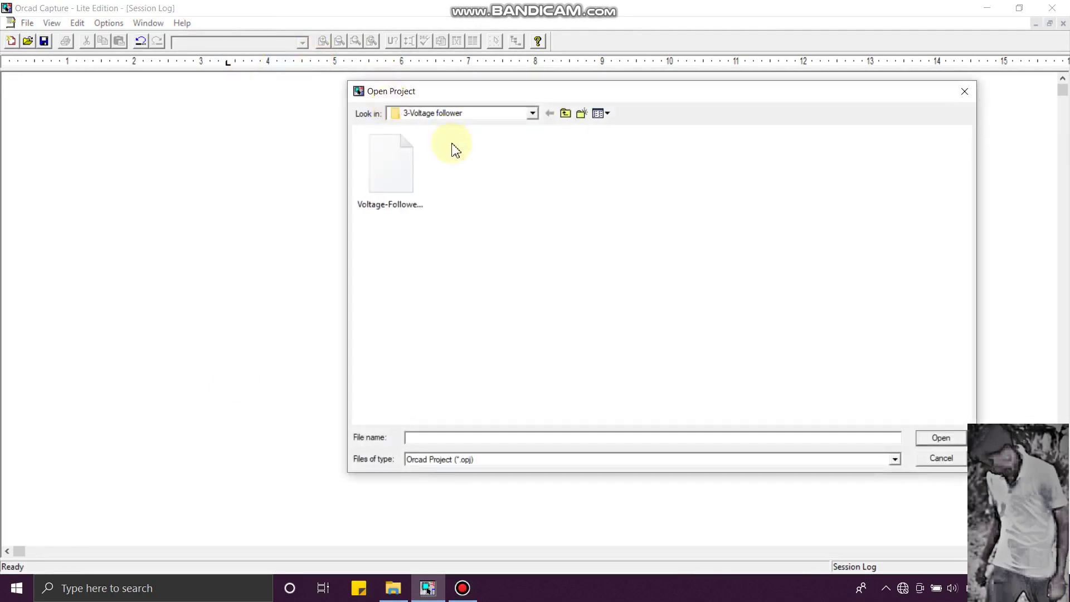
pyautogui.click(400, 183)
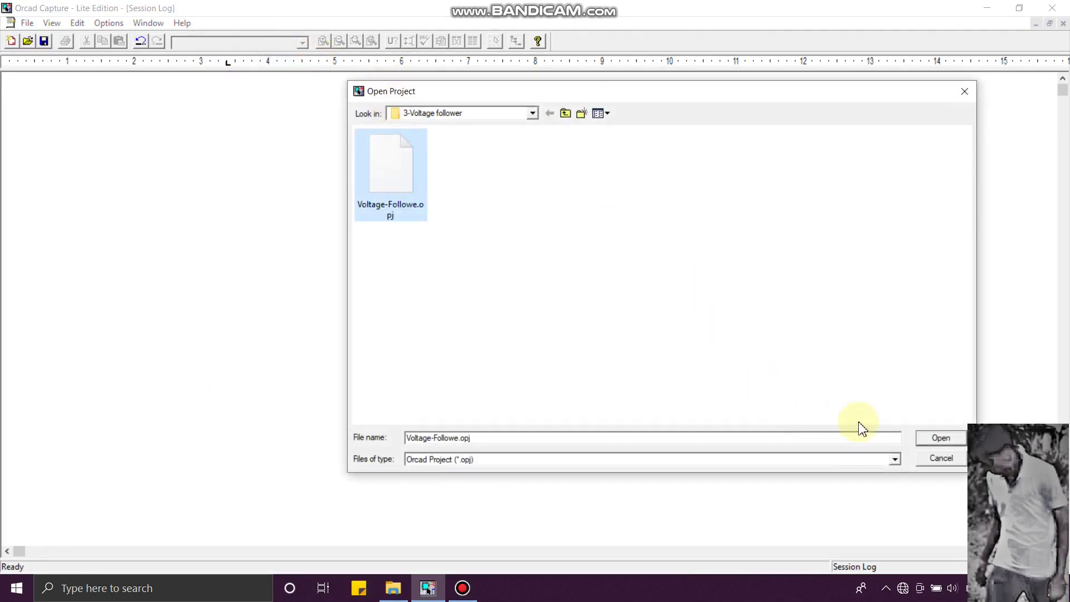
pyautogui.click(930, 444)
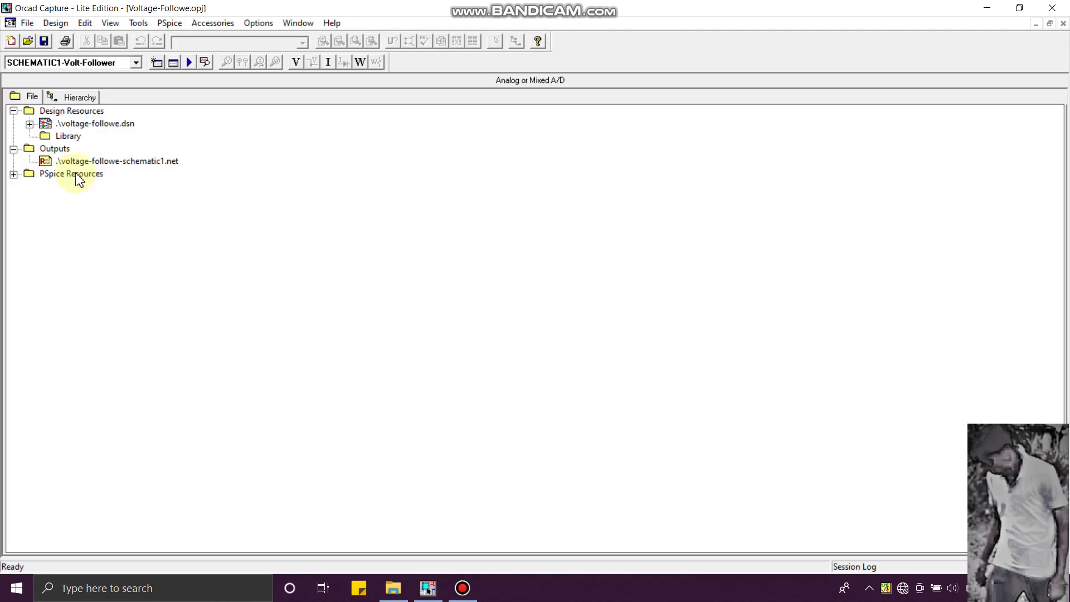
# Expand voltage-followe.dsn and SCHEMATIC1, then open PAGE1 with the uA741 follower circuit.
pyautogui.doubleClick(77, 125)
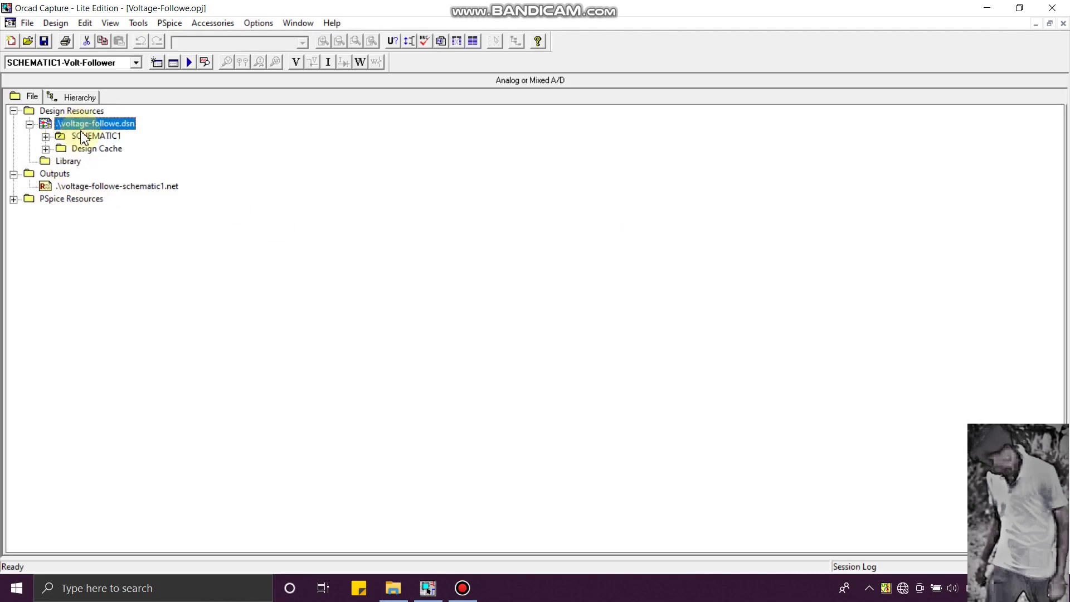
pyautogui.doubleClick(83, 137)
pyautogui.click(89, 149)
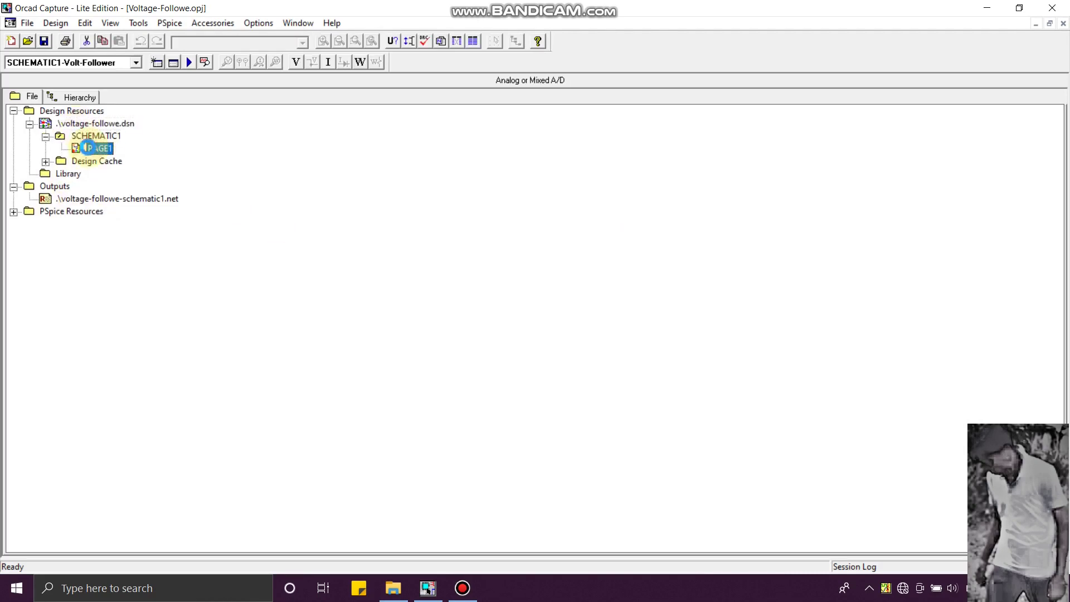
pyautogui.doubleClick(88, 148)
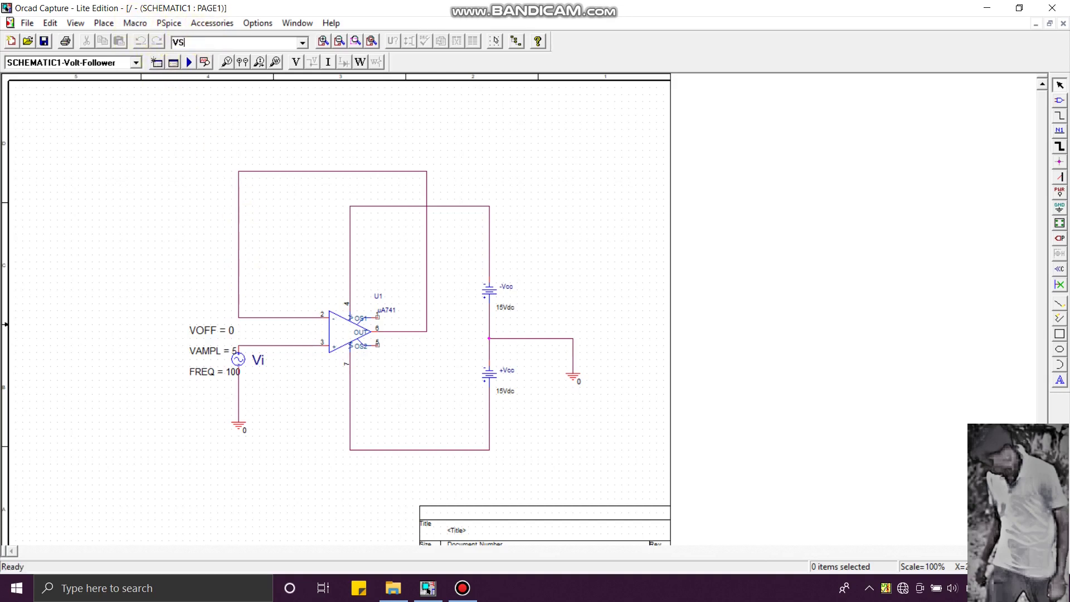
pyautogui.press('Return')
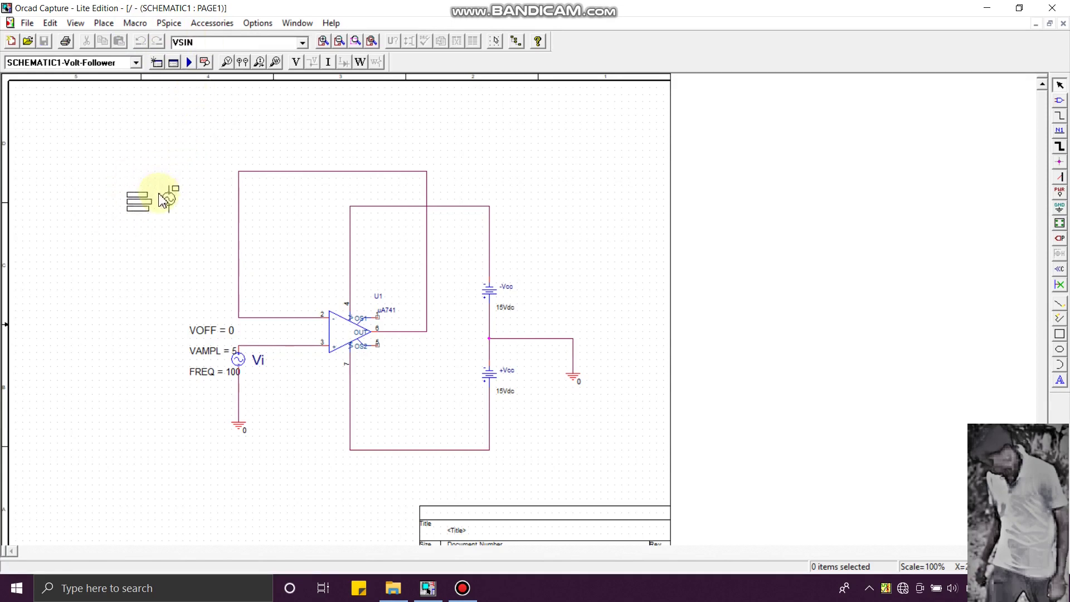
pyautogui.click(199, 43)
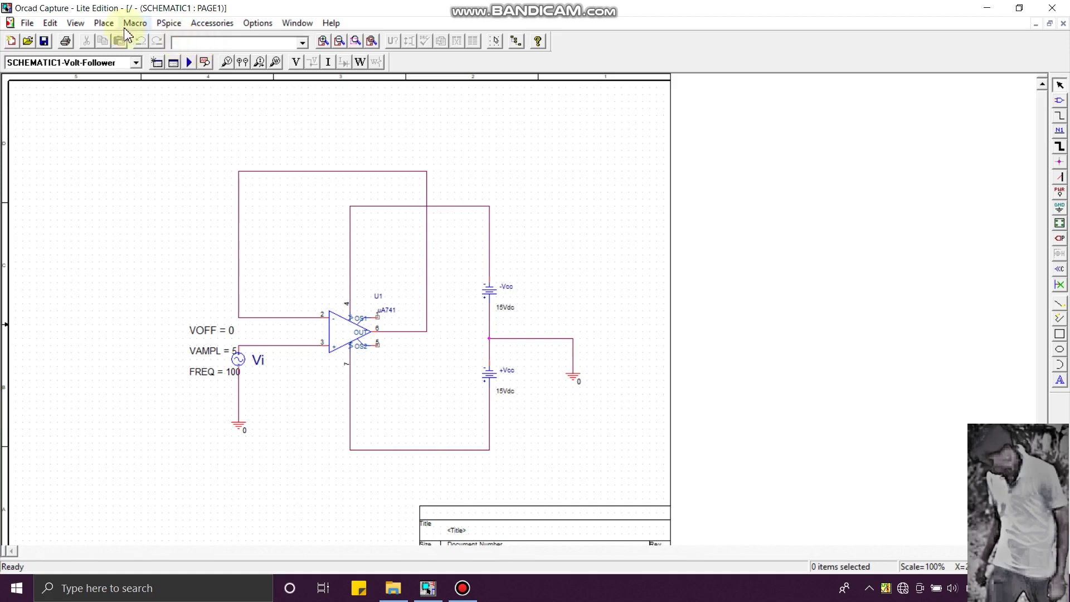
pyautogui.click(103, 23)
pyautogui.click(120, 43)
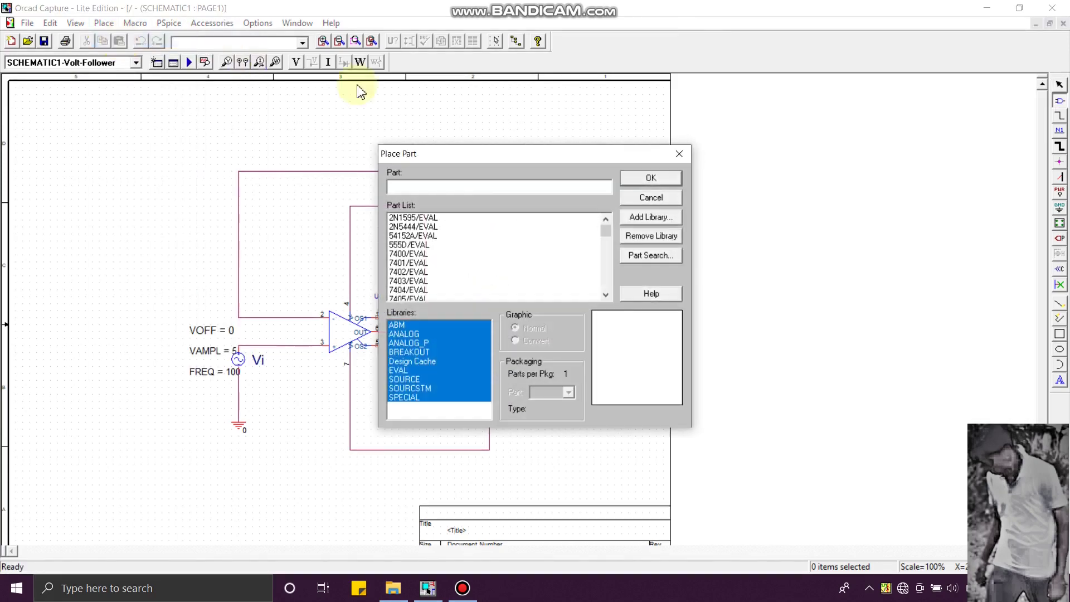
pyautogui.click(424, 380)
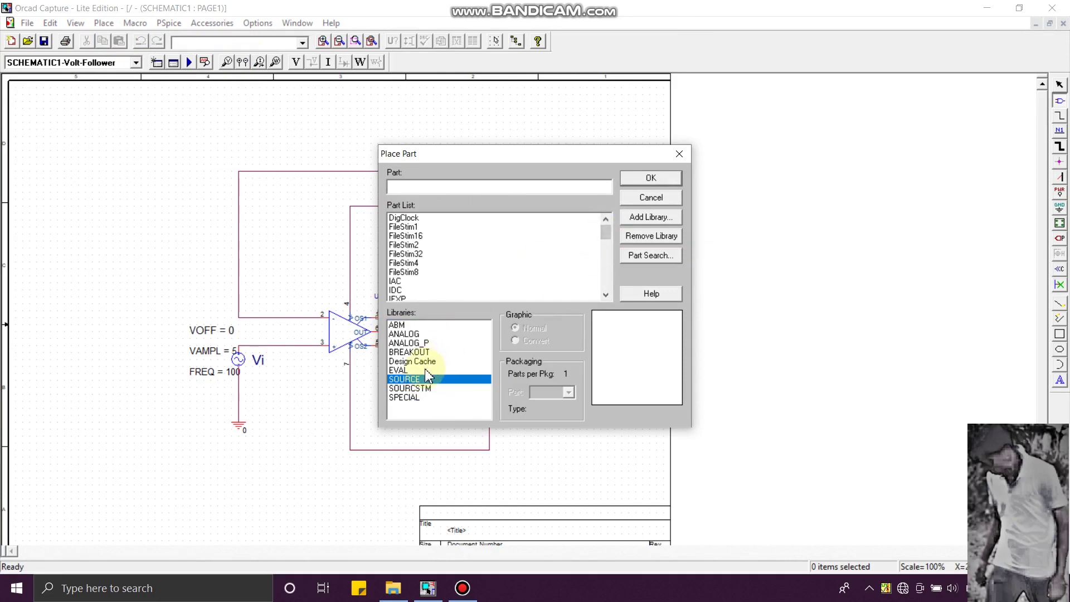
pyautogui.click(412, 370)
pyautogui.moveTo(606, 228); pyautogui.dragTo(606, 290)
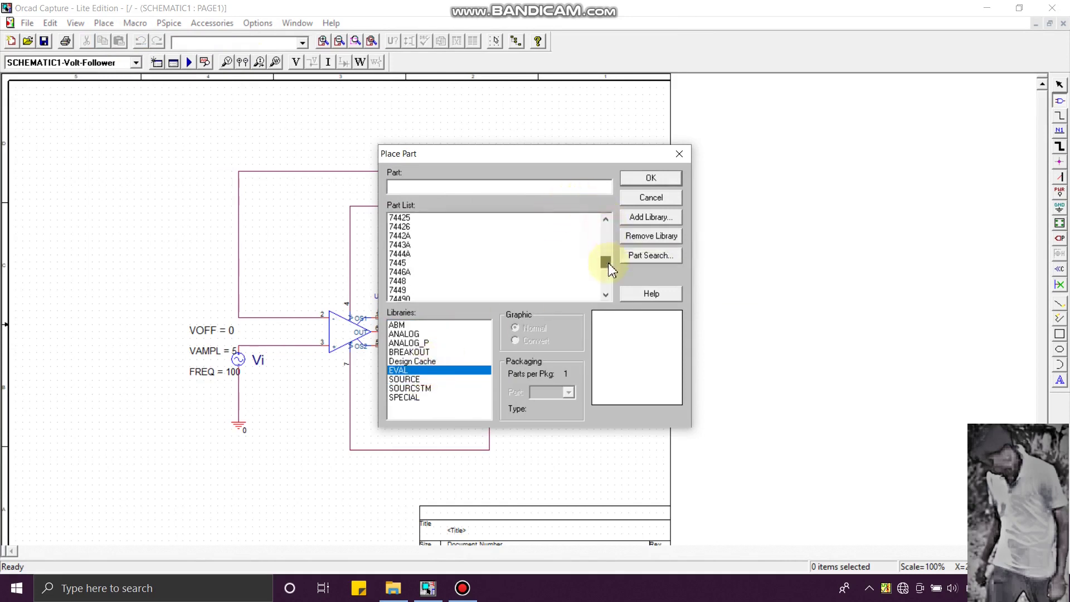
pyautogui.click(432, 291)
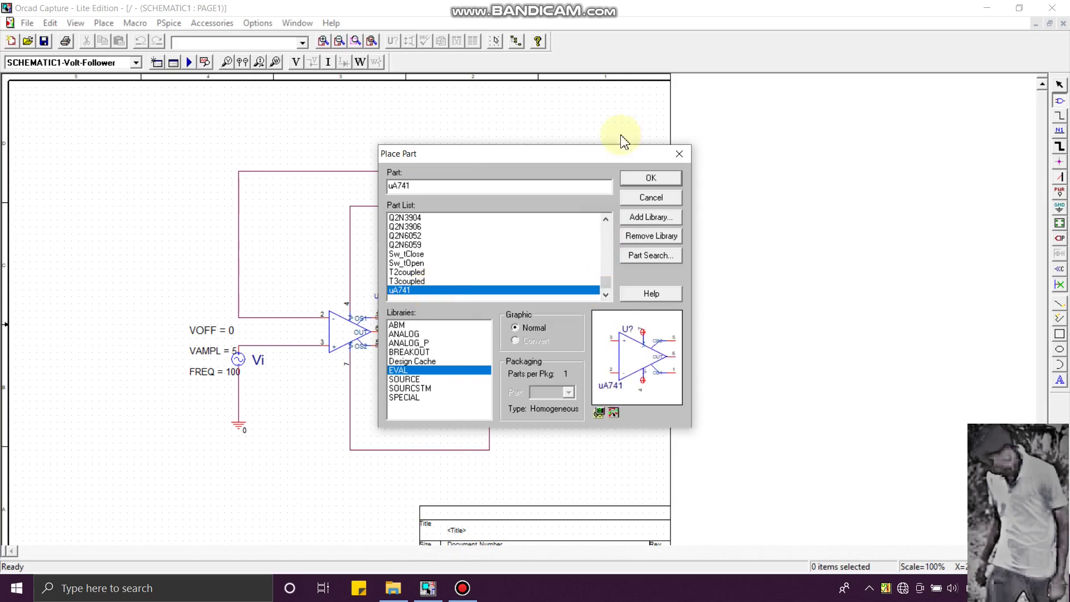
pyautogui.click(679, 154)
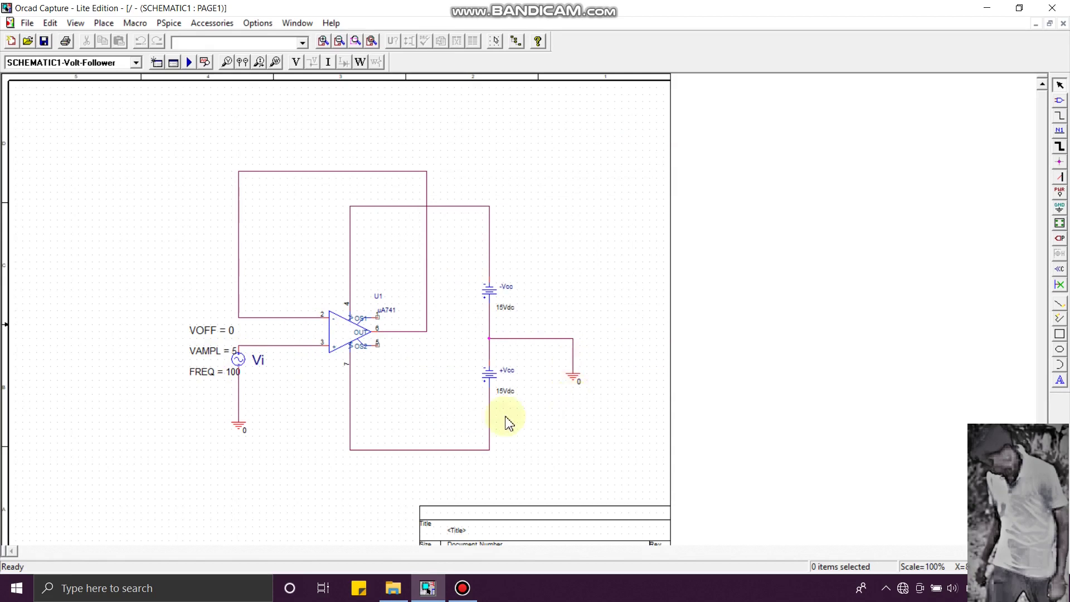
pyautogui.click(1060, 208)
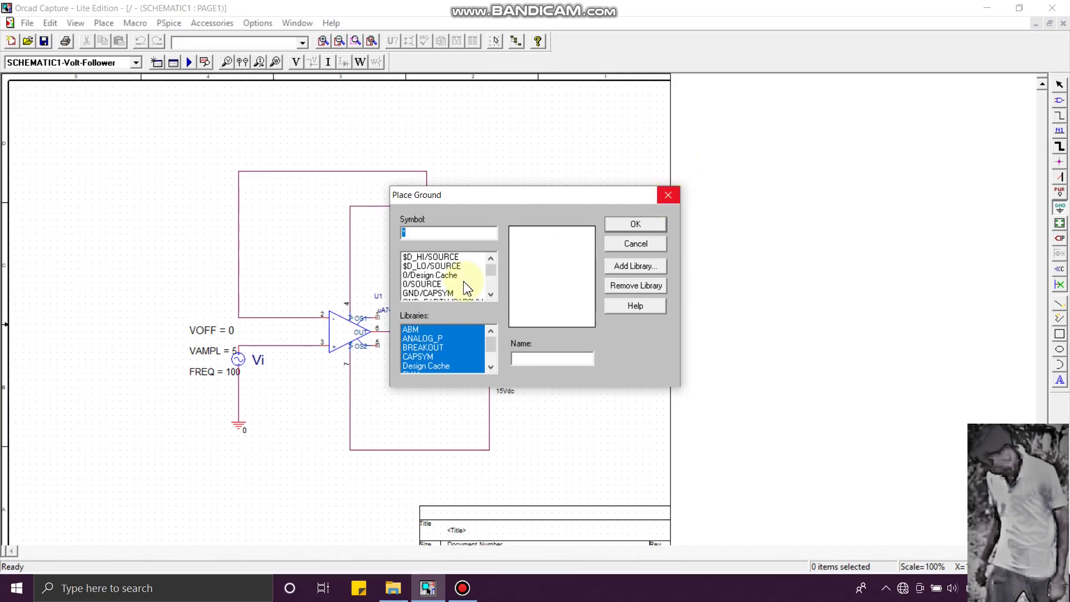
pyautogui.click(446, 284)
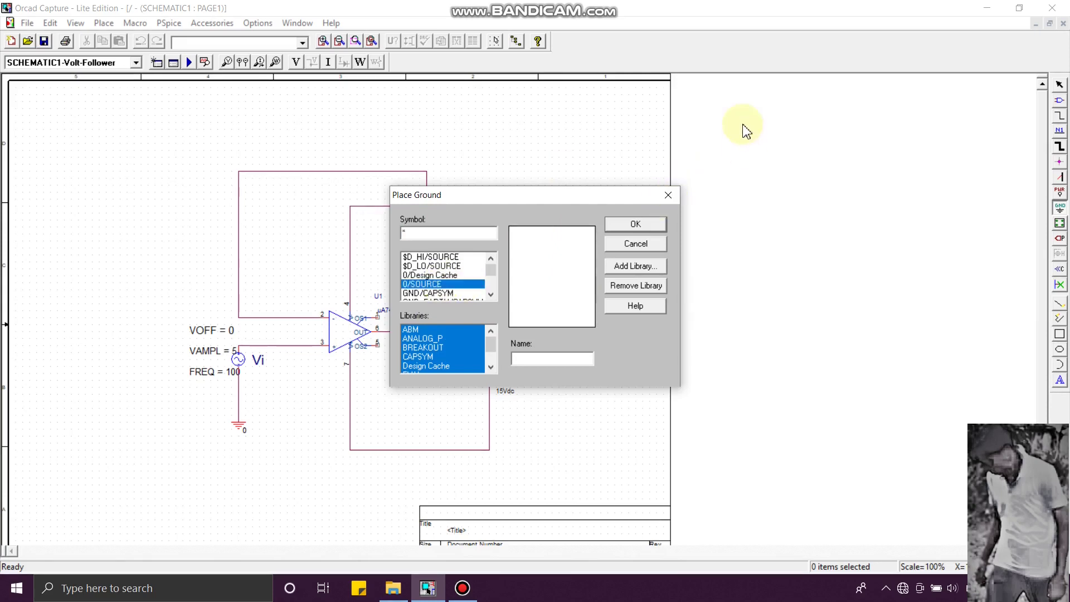
pyautogui.click(668, 196)
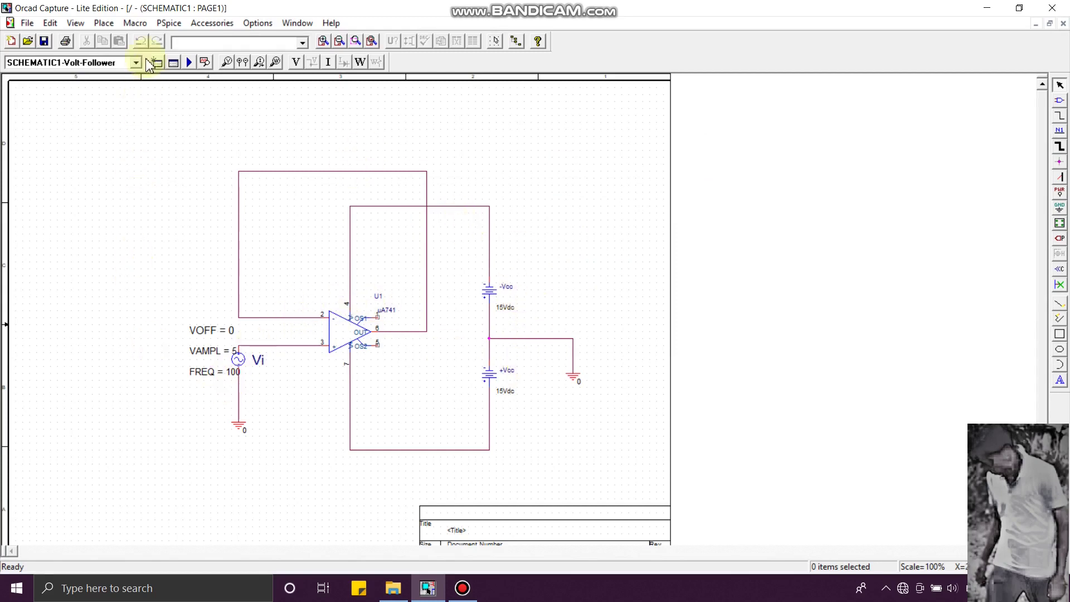
pyautogui.click(104, 23)
pyautogui.moveTo(135, 23)
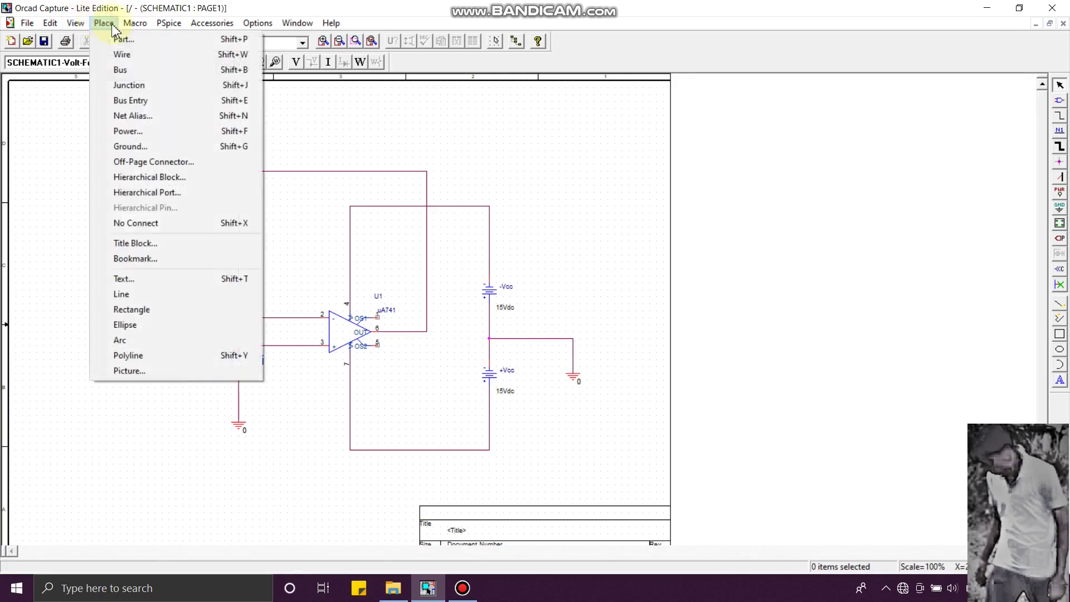
pyautogui.moveTo(168, 22)
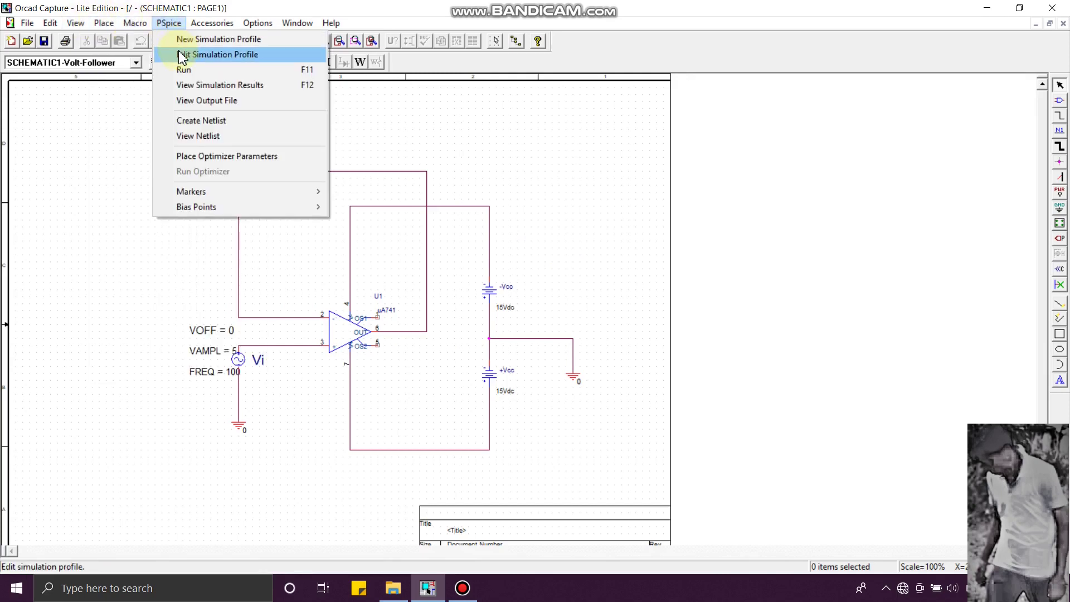
# Keep the Time Domain (Transient) profile at a 40m run time and launch the simulation.
pyautogui.click(181, 56)
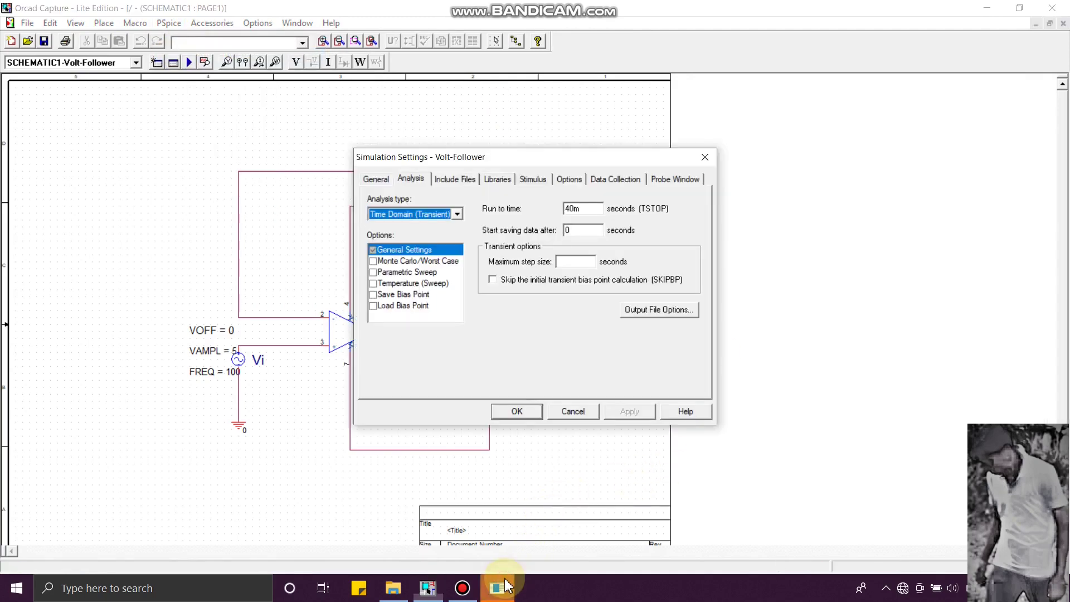
pyautogui.moveTo(535, 159); pyautogui.dragTo(747, 125)
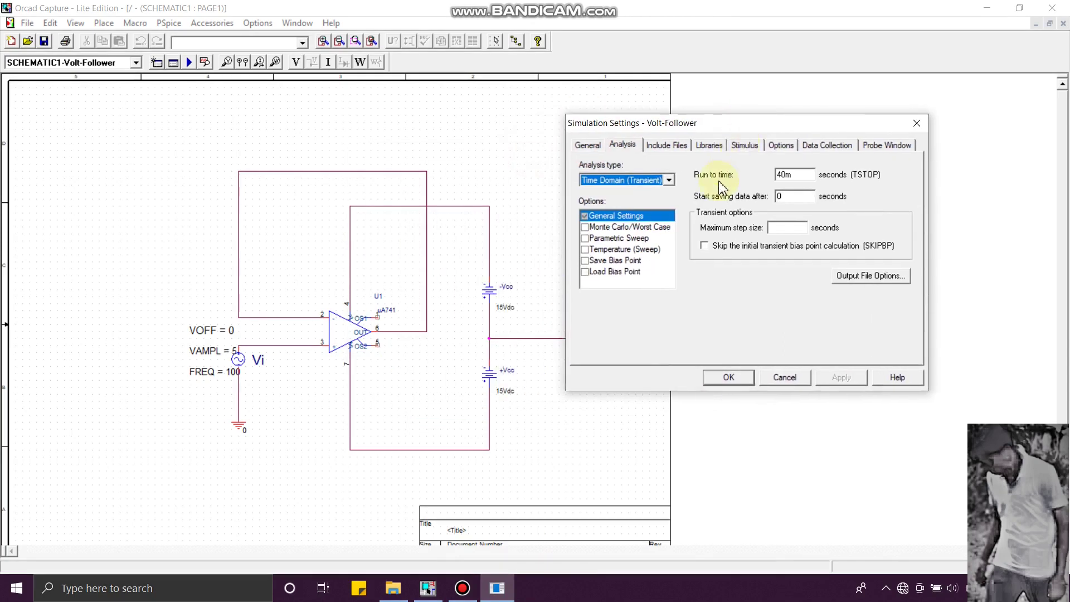
pyautogui.click(669, 180)
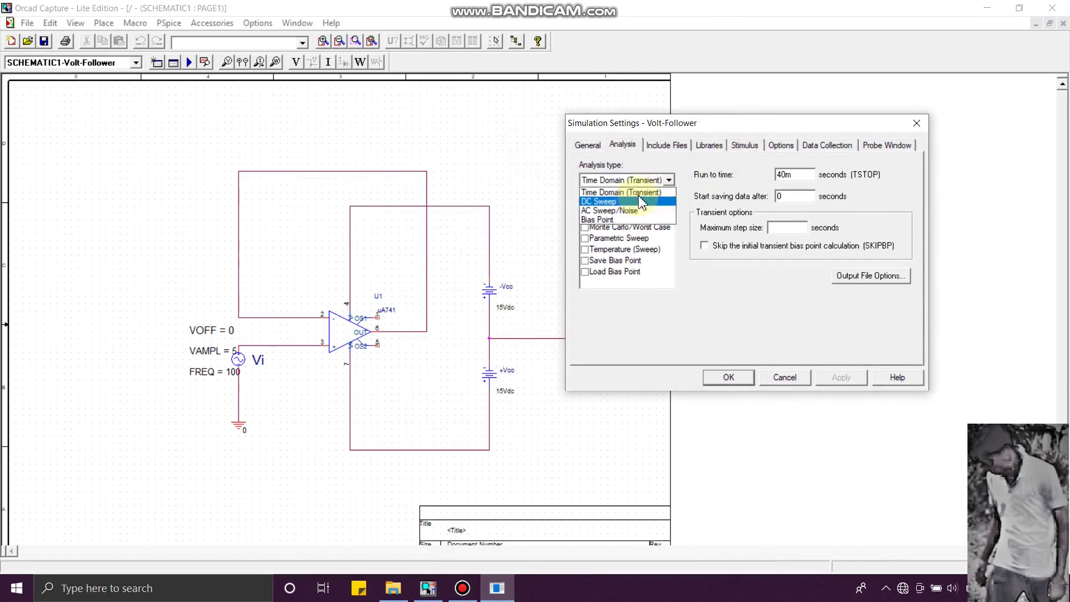
pyautogui.click(672, 354)
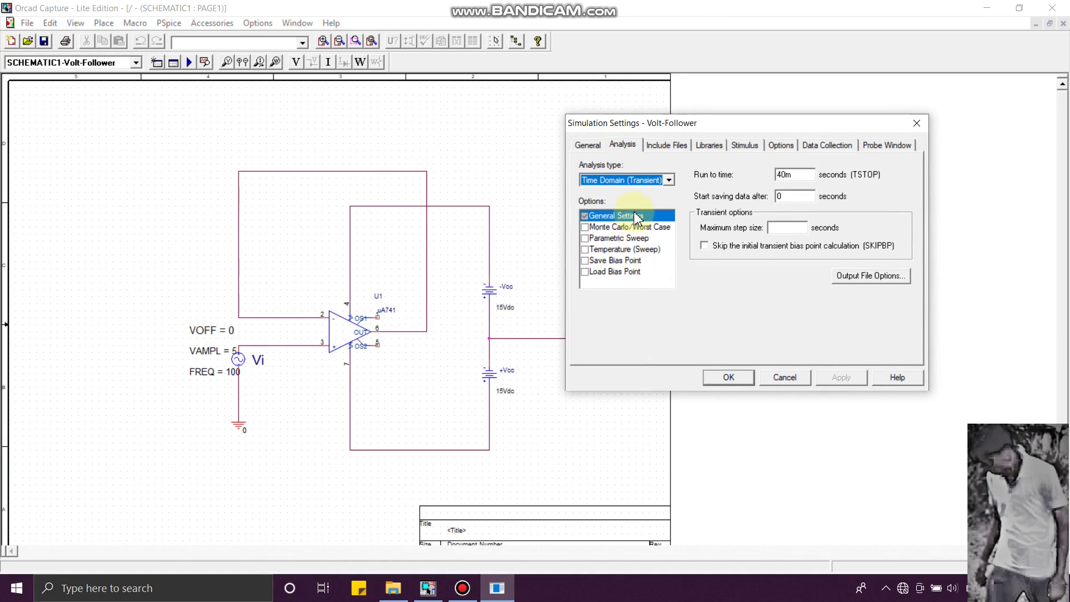
pyautogui.click(796, 174)
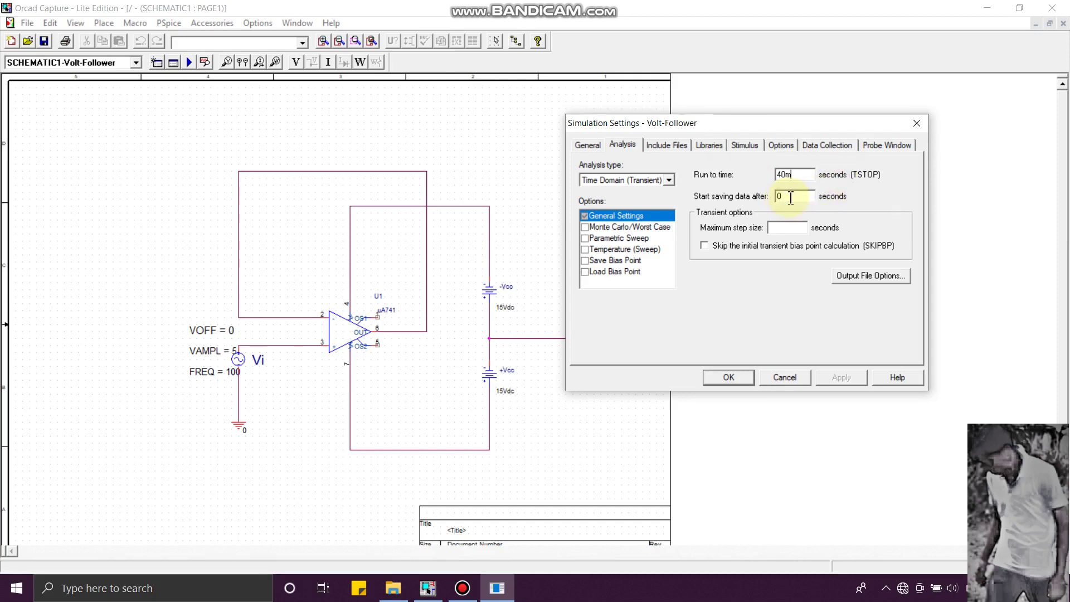
pyautogui.click(726, 377)
pyautogui.click(188, 63)
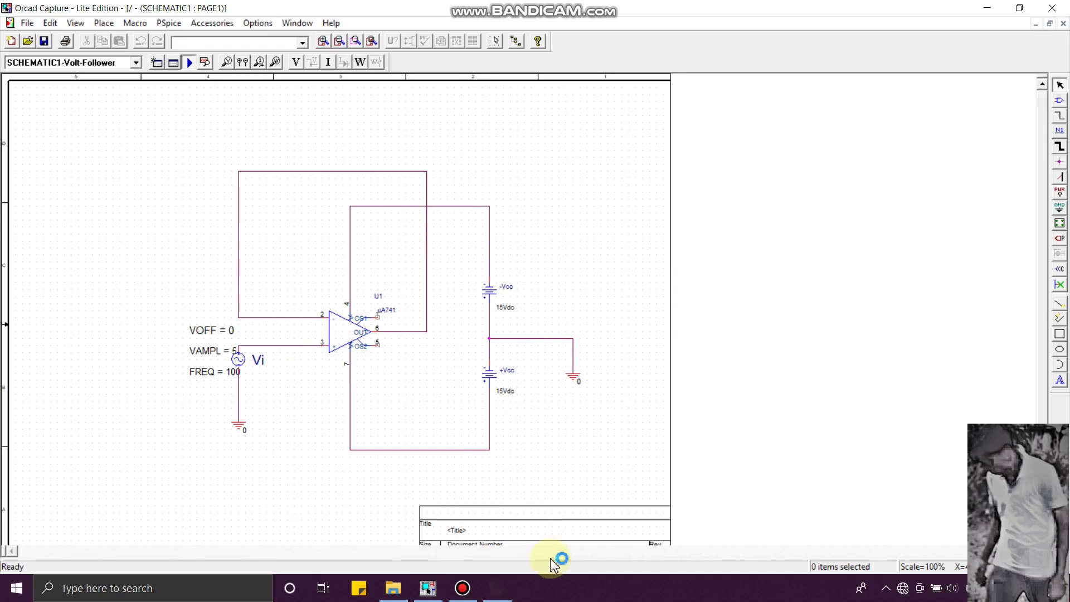
# In PSpice, add the op-amp output V(U1:OUT) as a trace.
pyautogui.click(498, 590)
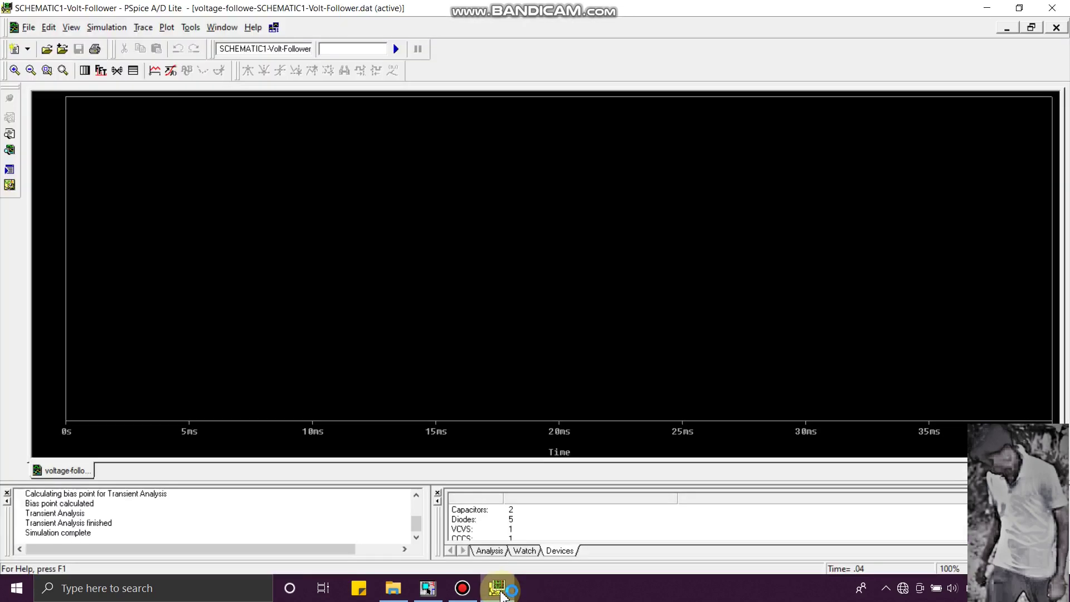
pyautogui.click(143, 29)
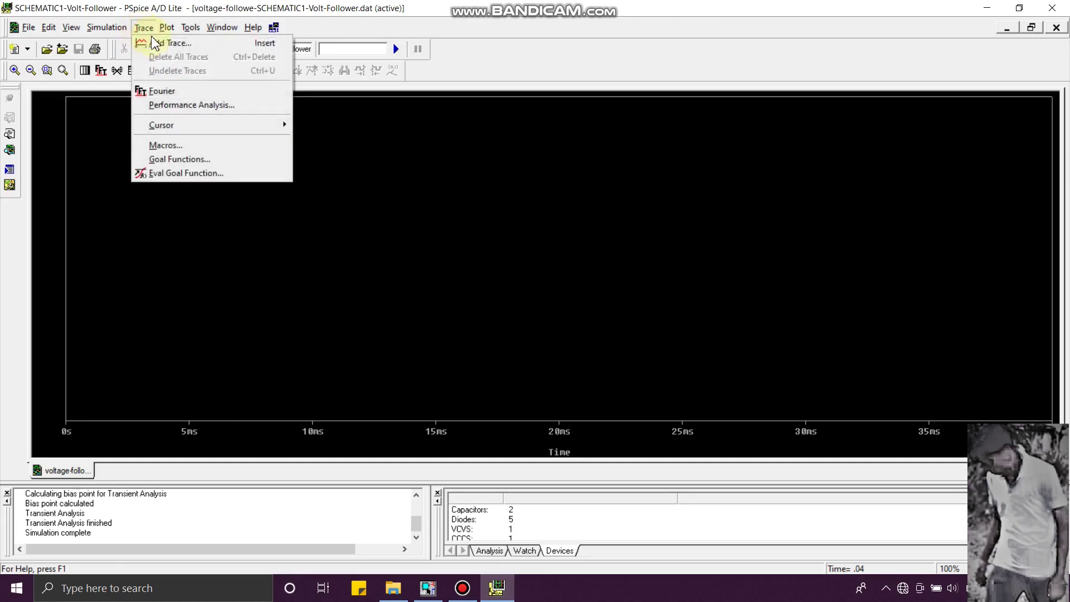
pyautogui.click(159, 45)
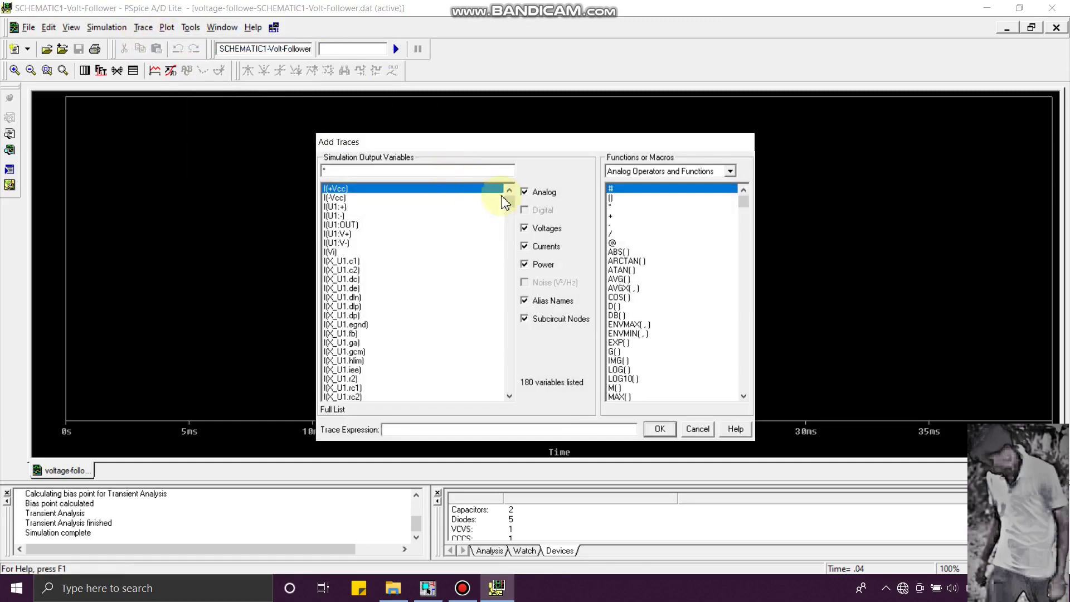
pyautogui.moveTo(514, 204); pyautogui.dragTo(511, 251)
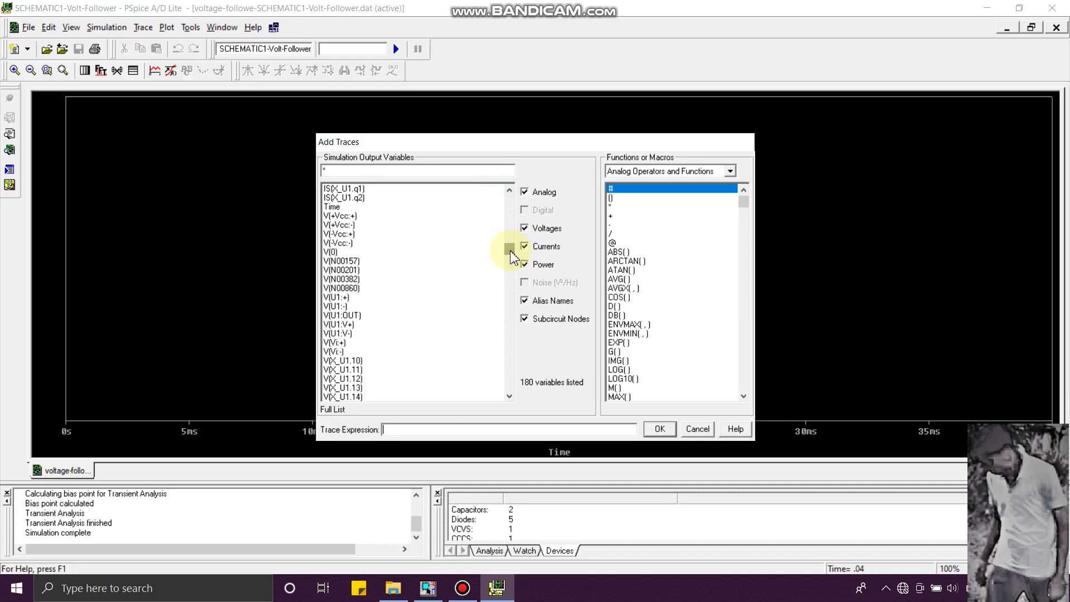
pyautogui.click(343, 315)
pyautogui.click(660, 431)
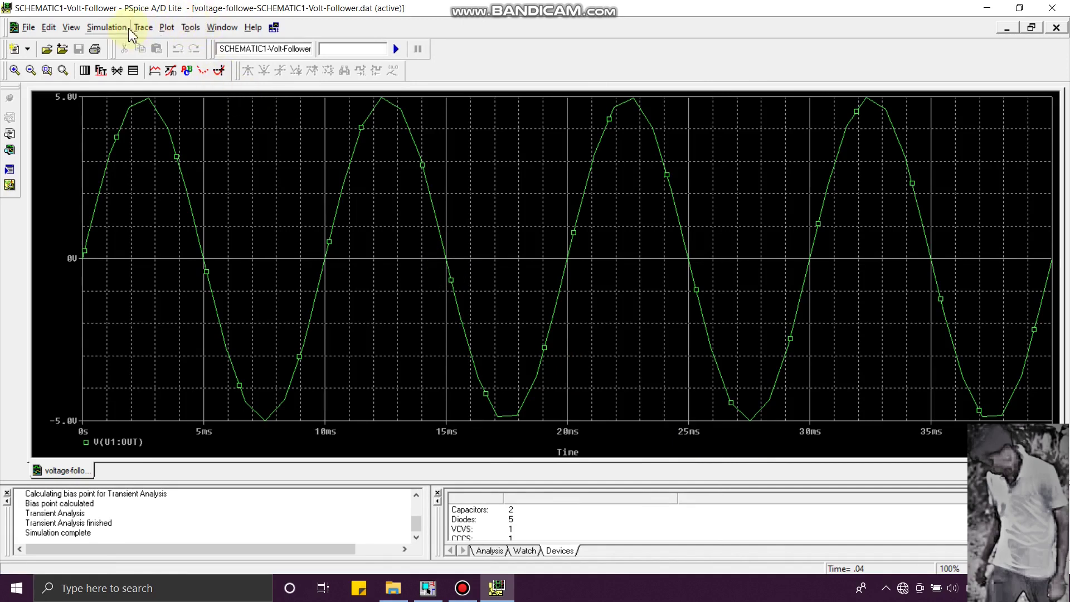
pyautogui.click(143, 28)
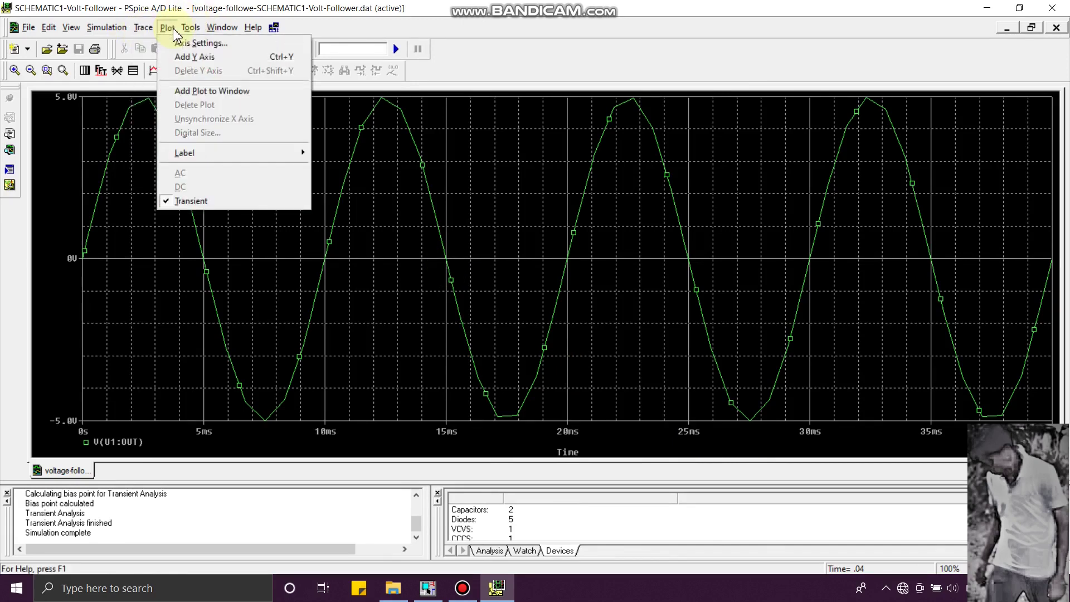
pyautogui.moveTo(166, 27)
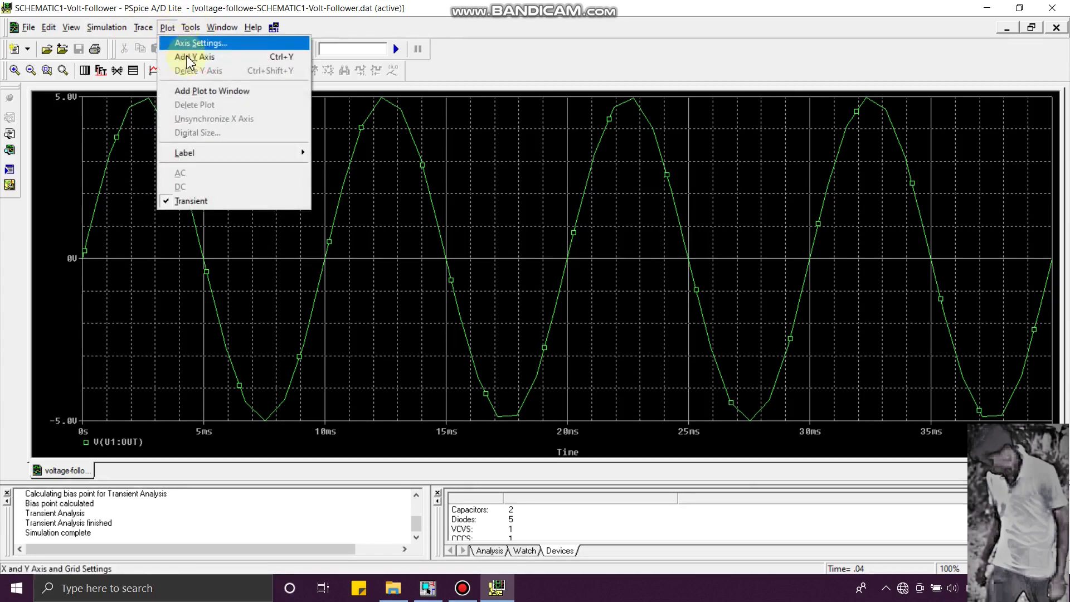
# Add a second plot to the window and trace input voltage V(Vi:+) in it.
pyautogui.click(184, 91)
pyautogui.click(217, 179)
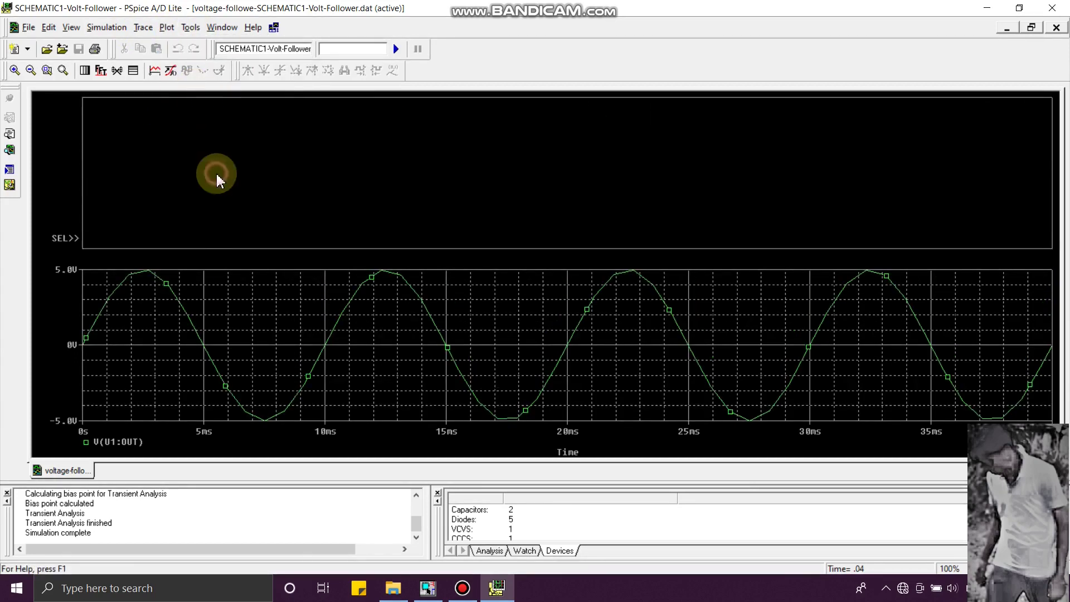
pyautogui.click(143, 28)
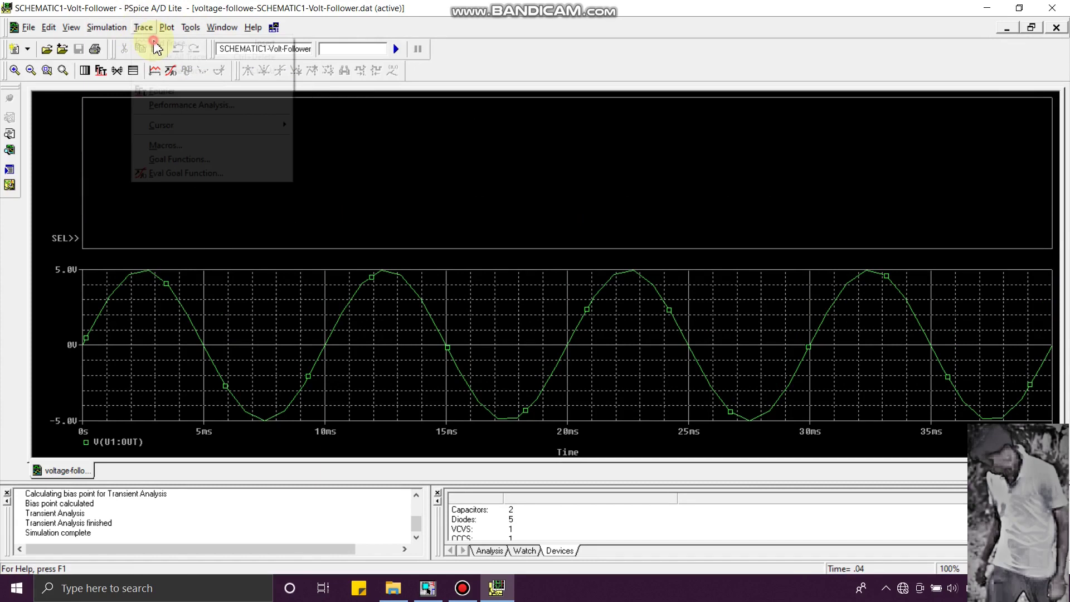
pyautogui.click(152, 42)
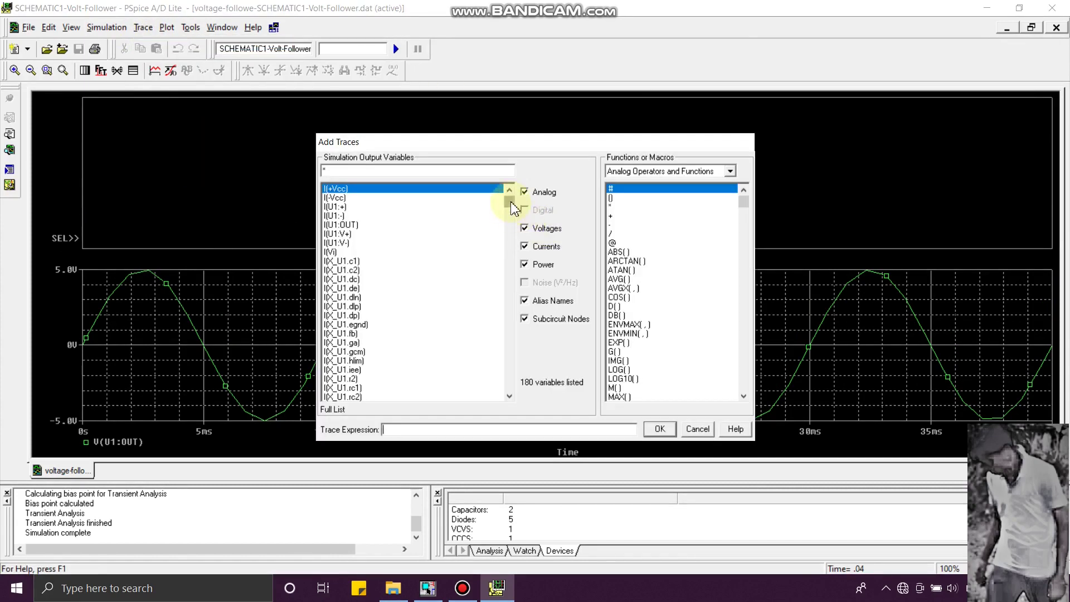
pyautogui.moveTo(513, 208); pyautogui.dragTo(510, 264)
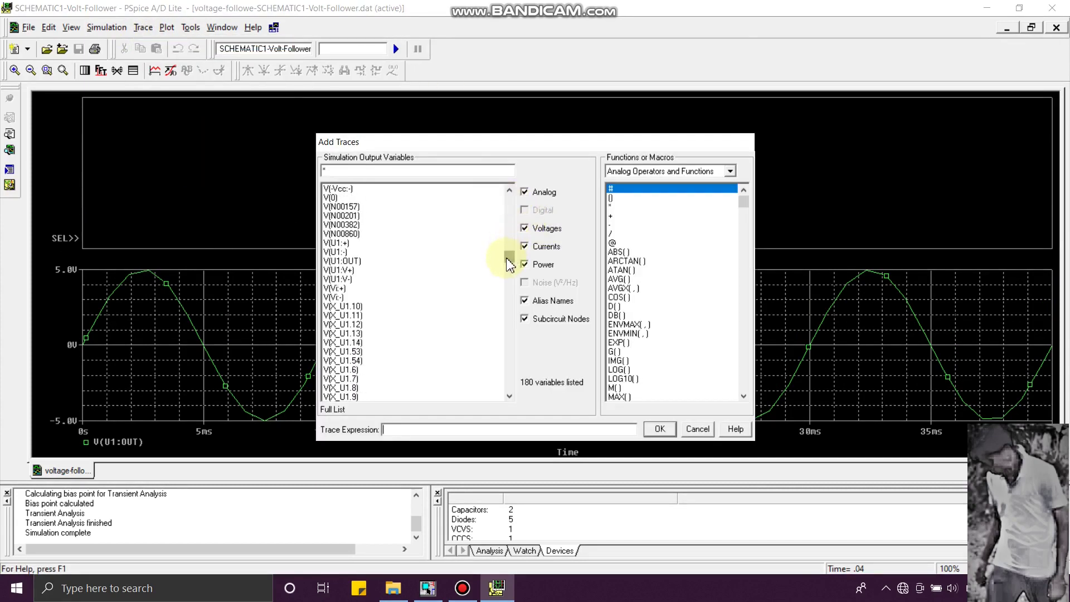
pyautogui.click(353, 289)
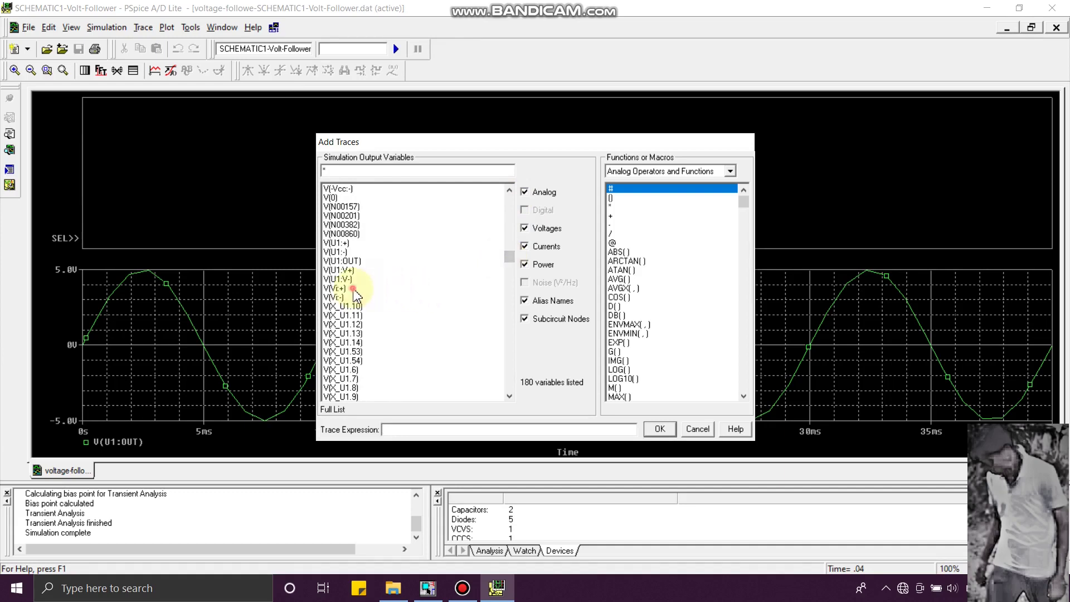
pyautogui.click(352, 289)
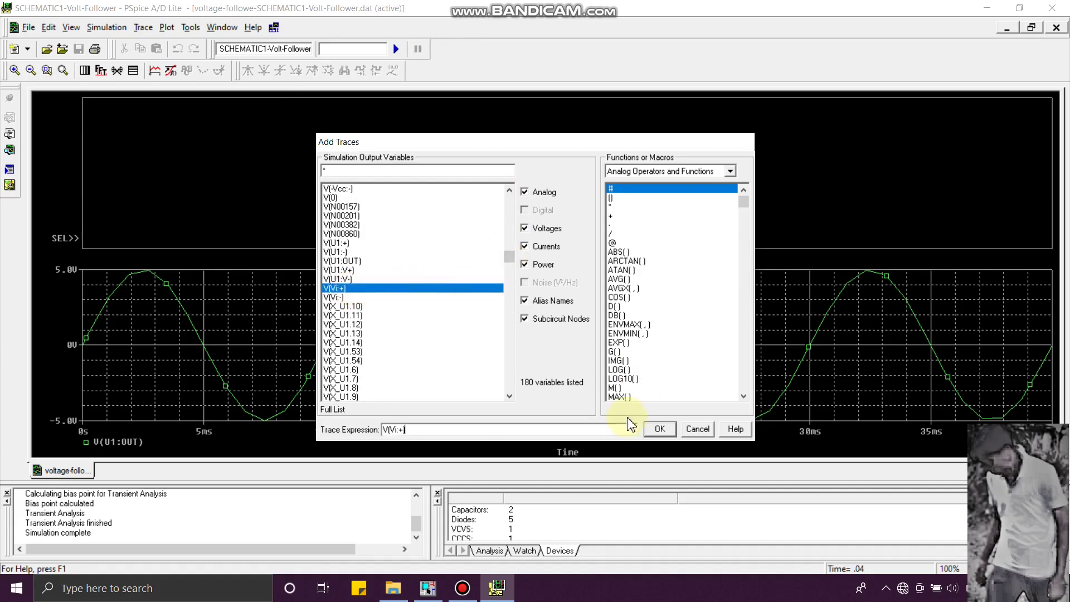
pyautogui.click(658, 430)
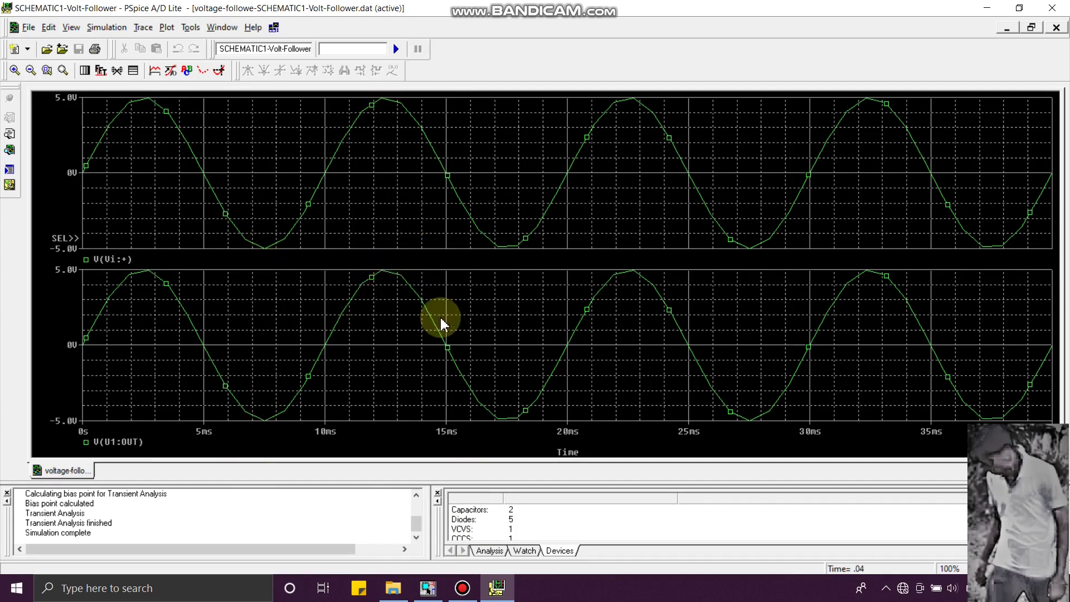
# Flip between the Capture schematic and the PSpice waveforms to compare them.
pyautogui.click(428, 589)
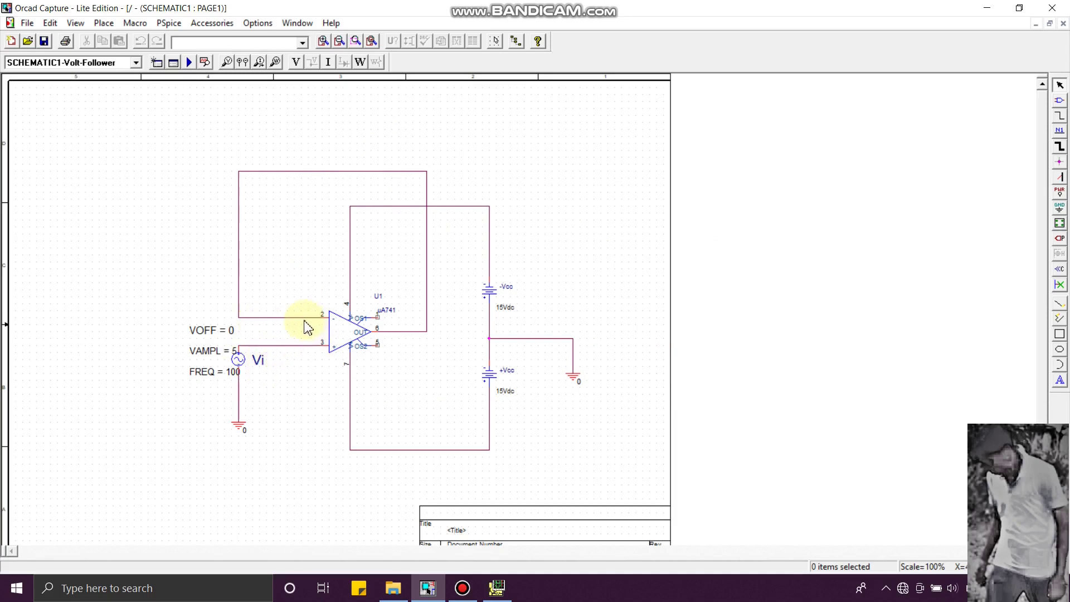
pyautogui.click(496, 588)
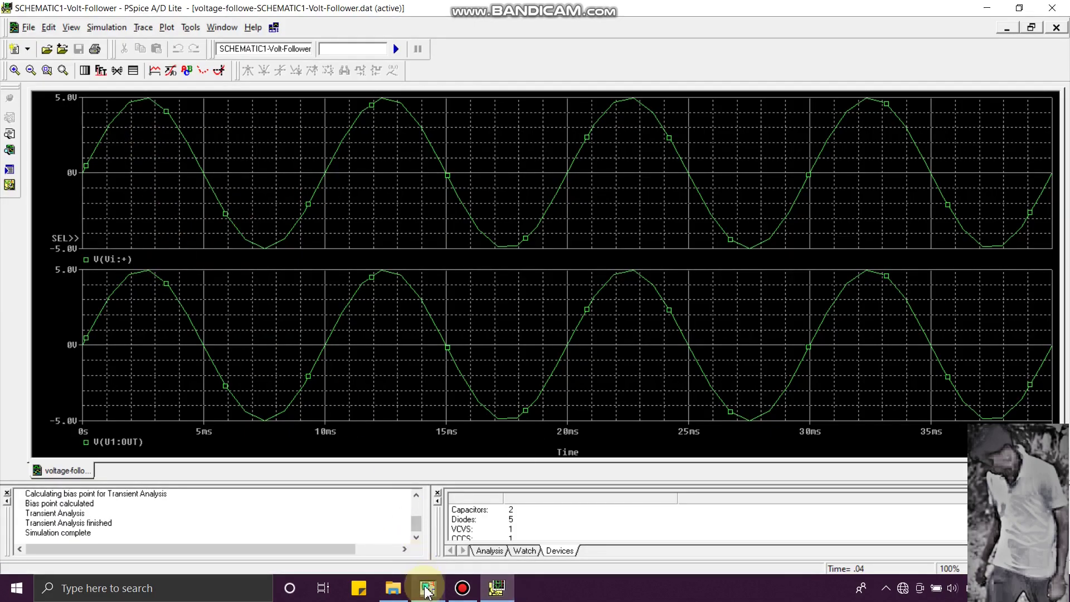
pyautogui.click(428, 588)
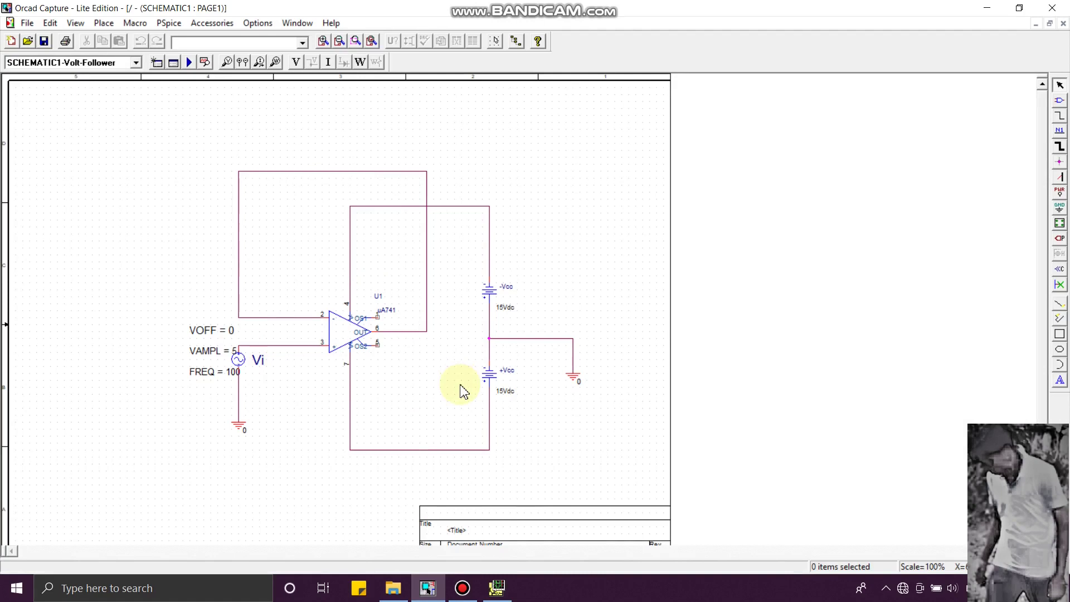
pyautogui.click(497, 587)
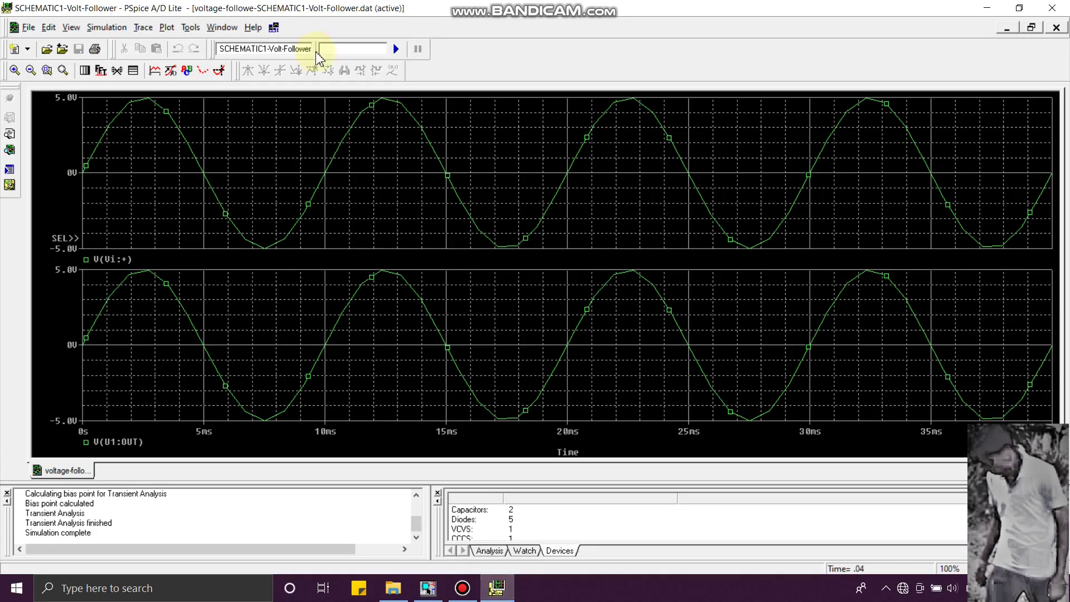
# Set the X axis to a user-defined range ending at 60 ms instead of 40 ms.
pyautogui.click(192, 28)
pyautogui.moveTo(166, 26)
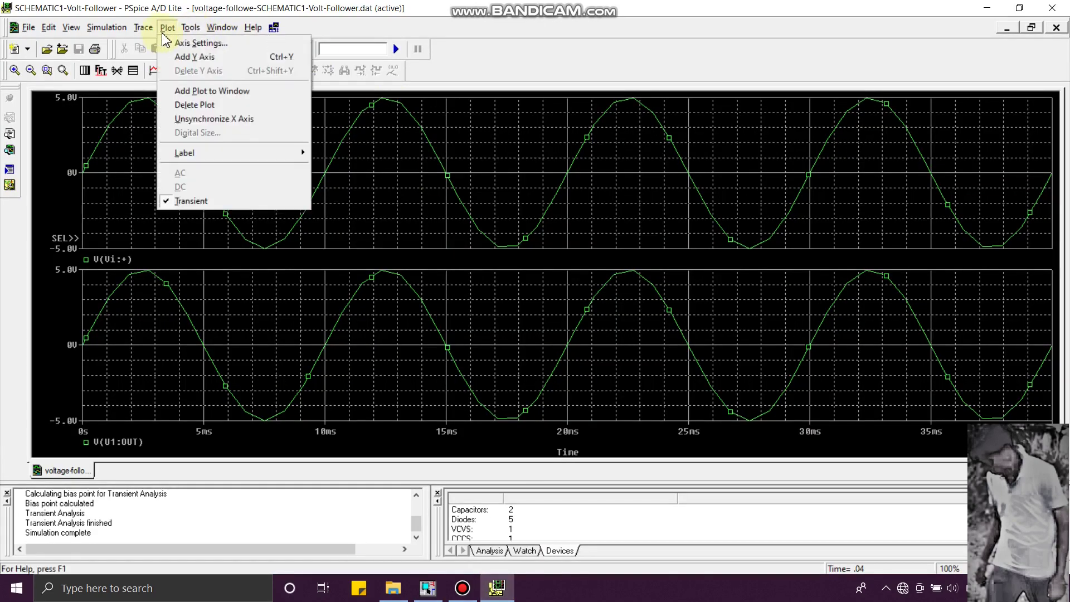
pyautogui.click(181, 43)
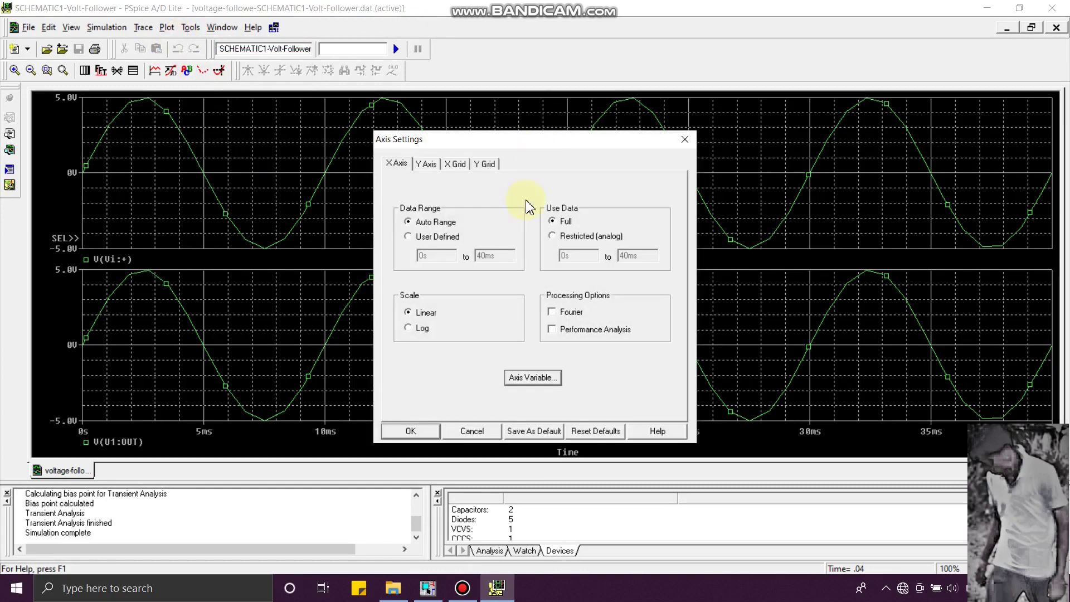
pyautogui.click(415, 237)
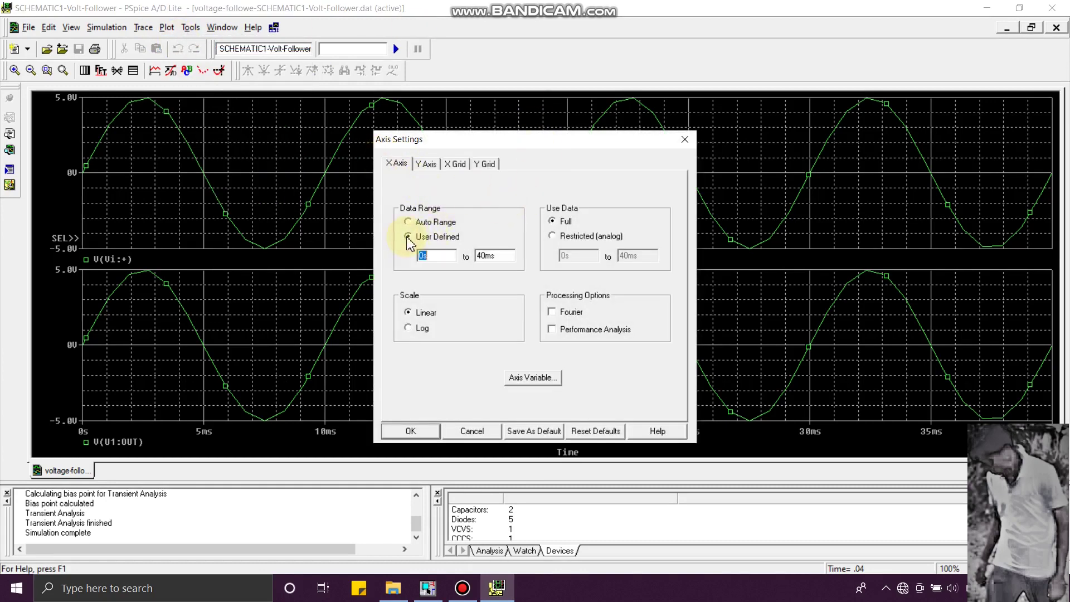
pyautogui.click(491, 258)
pyautogui.write('6')
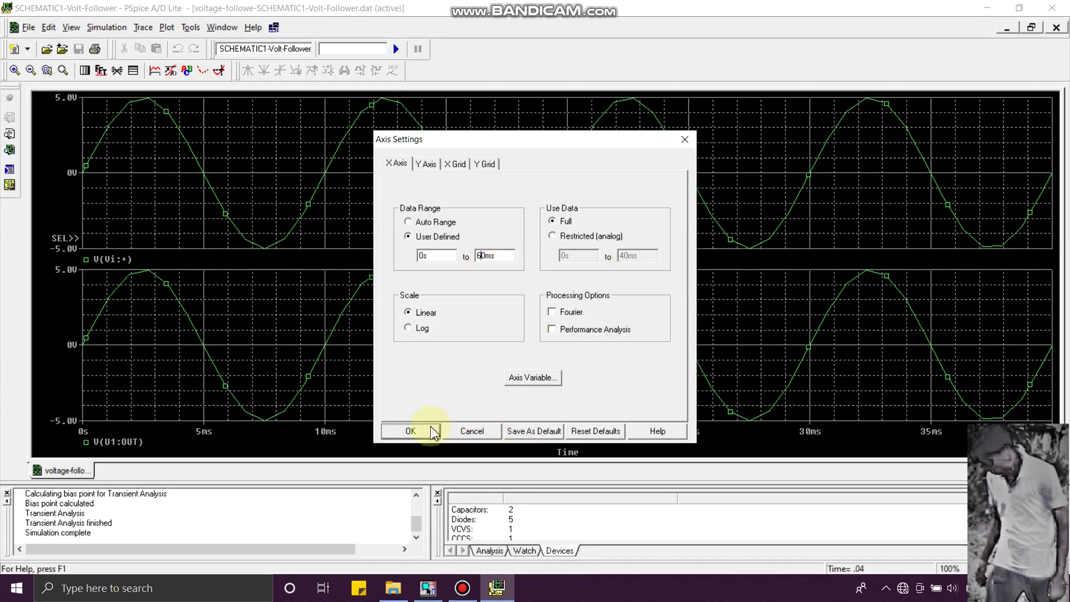
pyautogui.click(412, 431)
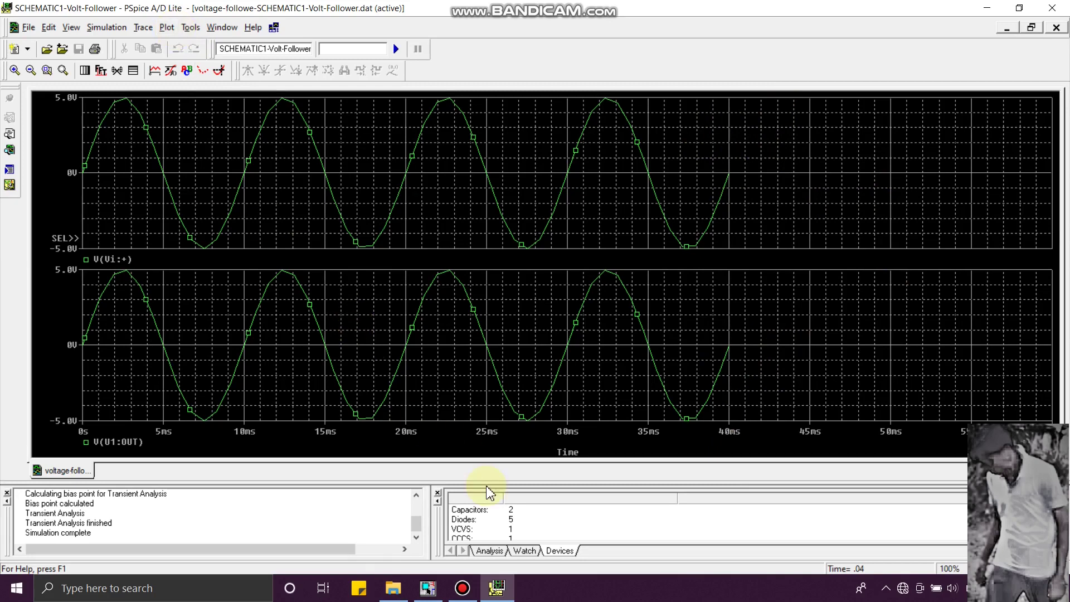
# Close PSpice, the voltage follower schematic page and its project window.
pyautogui.click(429, 588)
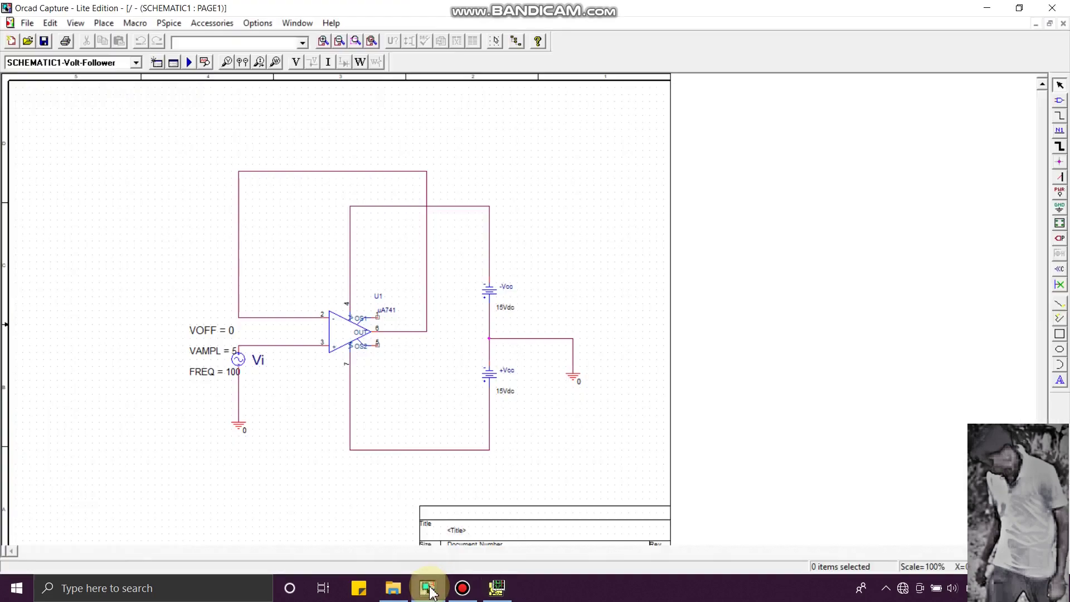
pyautogui.click(497, 588)
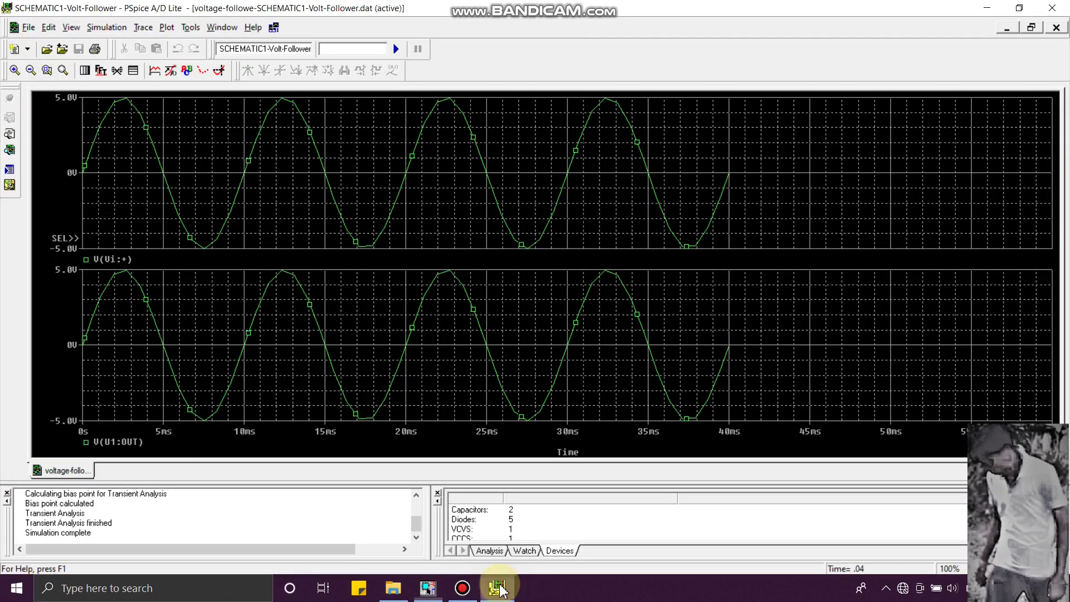
pyautogui.click(1055, 7)
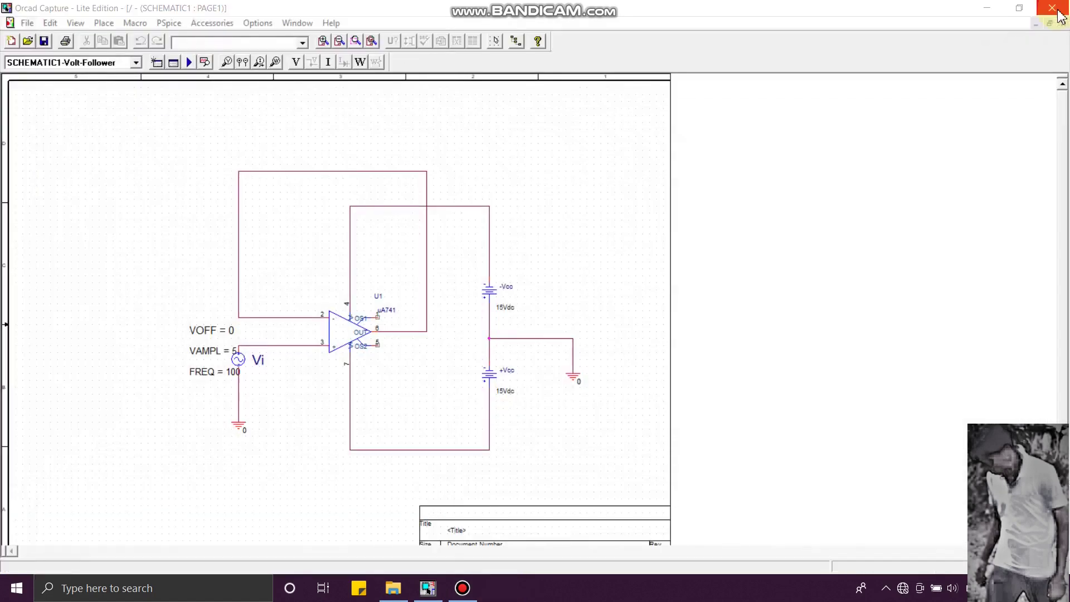
pyautogui.click(1063, 24)
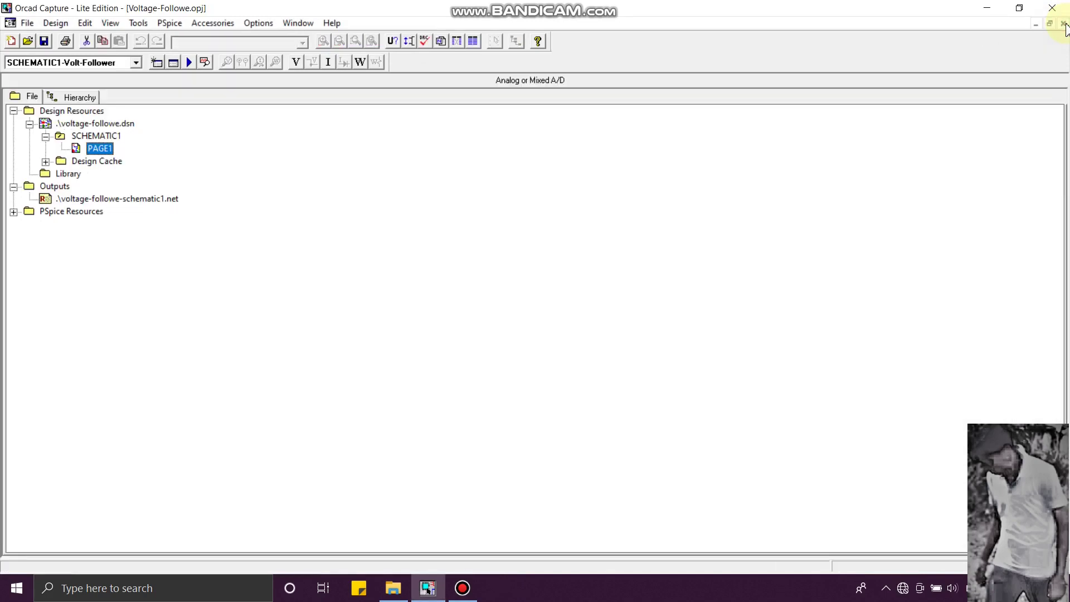
pyautogui.click(1063, 24)
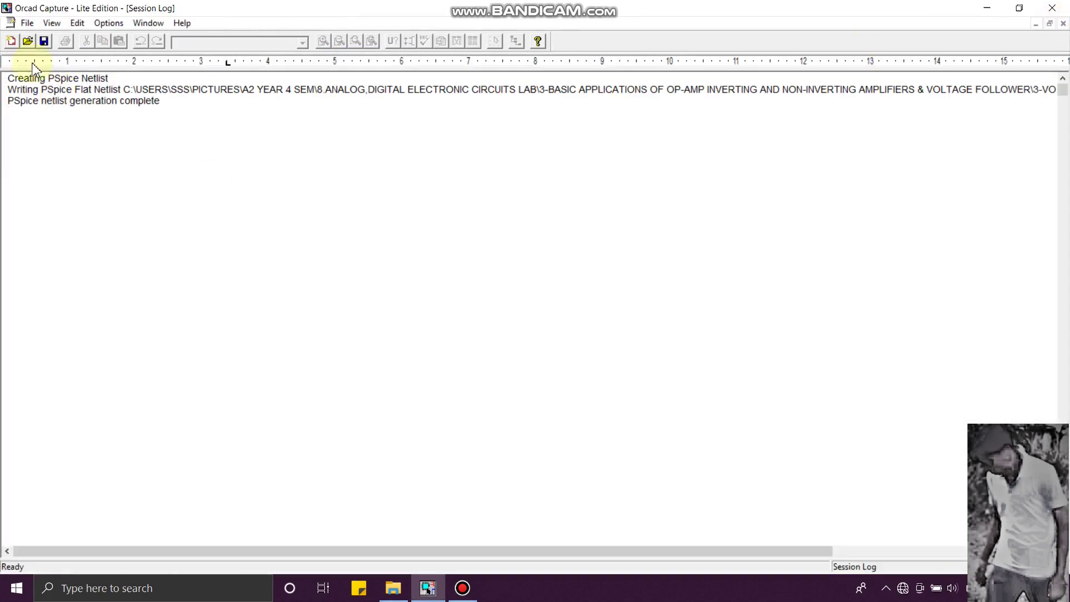
# Open Slew Rate.opj from the 4-Slew Rate folder.
pyautogui.click(21, 23)
pyautogui.moveTo(50, 55)
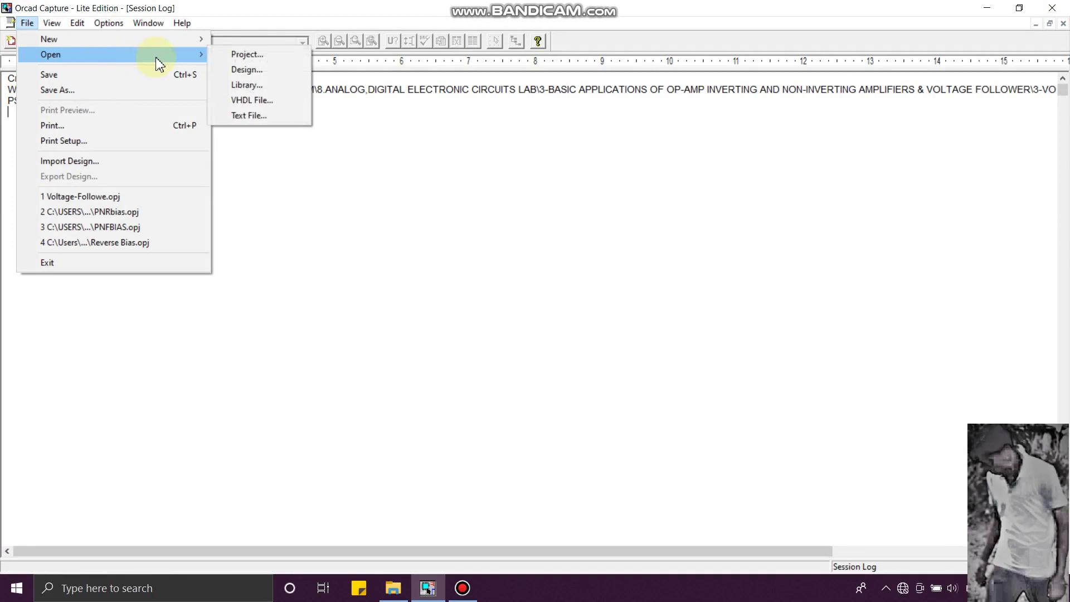
pyautogui.click(217, 55)
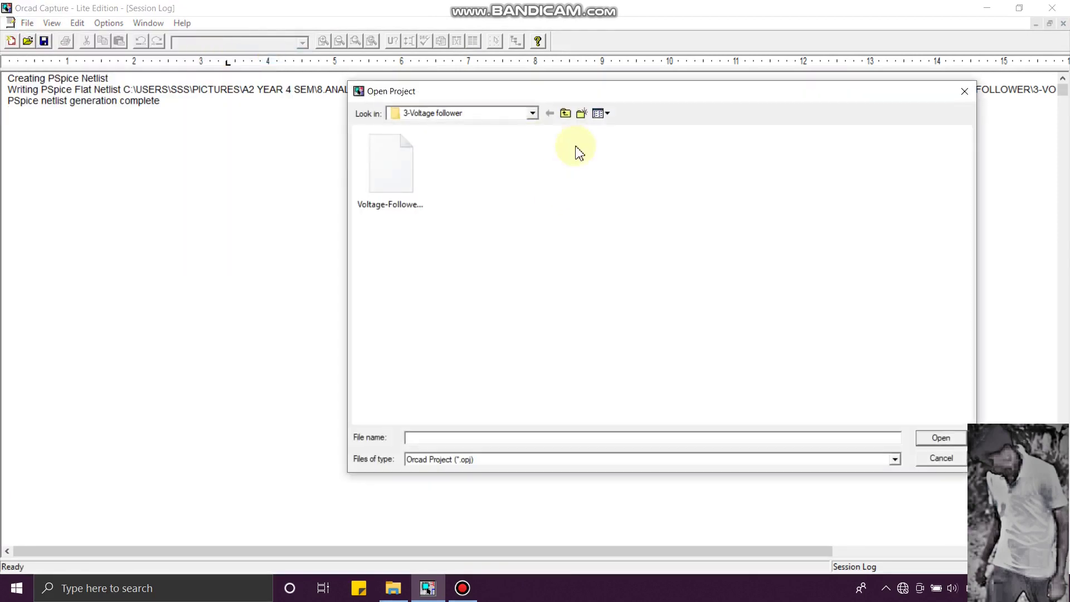
pyautogui.click(566, 114)
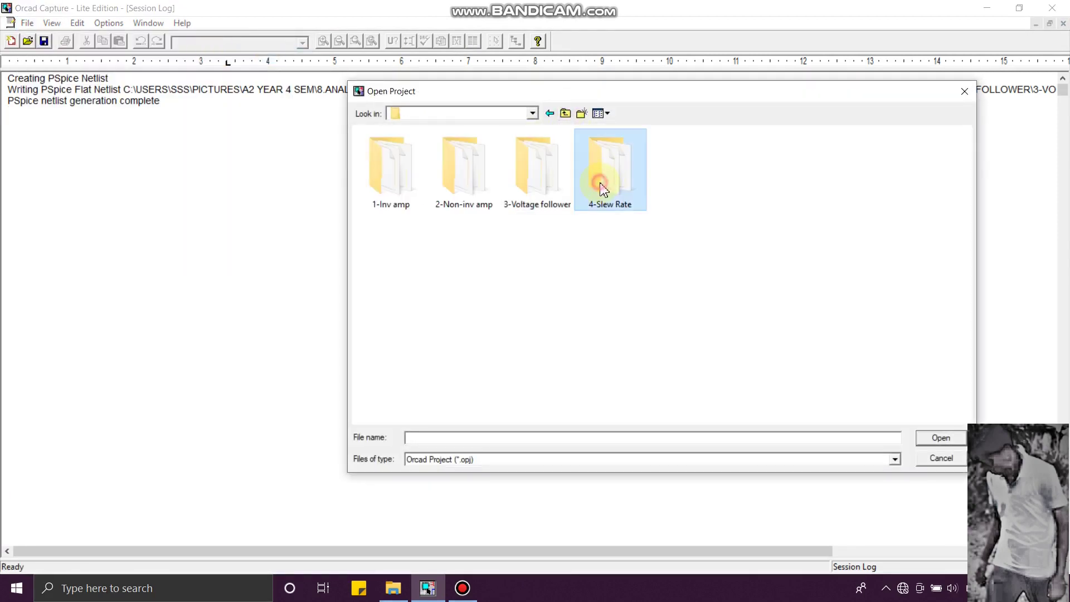
pyautogui.doubleClick(606, 170)
pyautogui.click(372, 198)
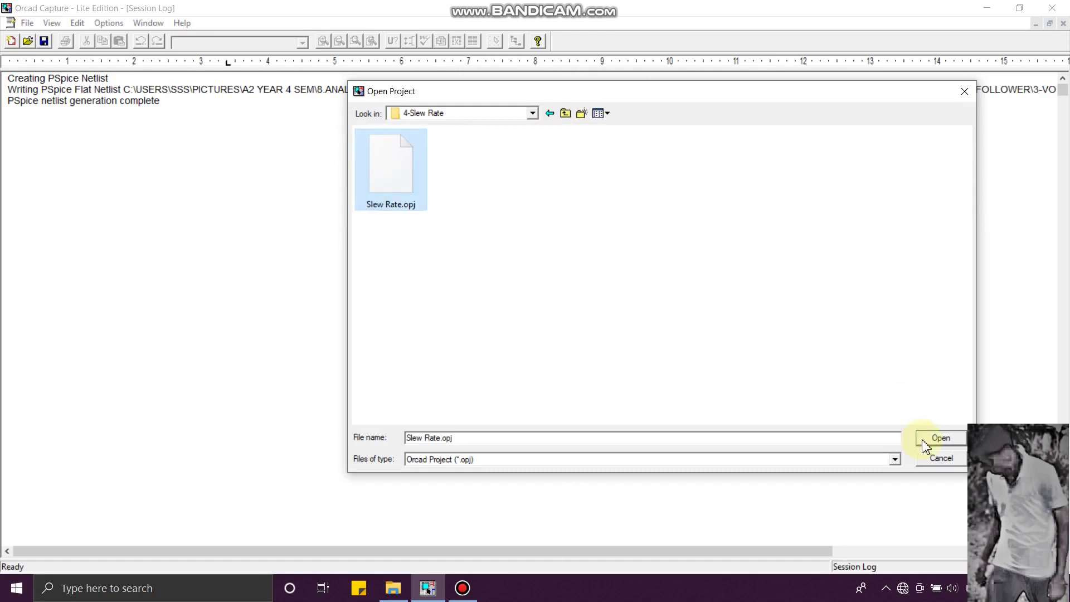
pyautogui.click(941, 438)
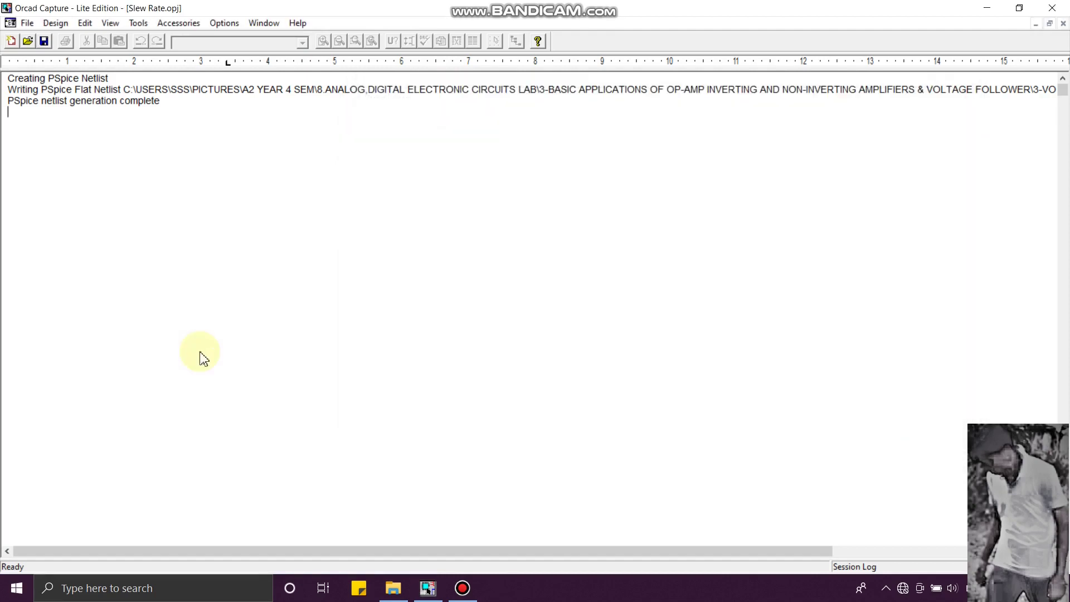
# Open PAGE1 of slew rate.dsn and bring up its simulation profile.
pyautogui.doubleClick(75, 125)
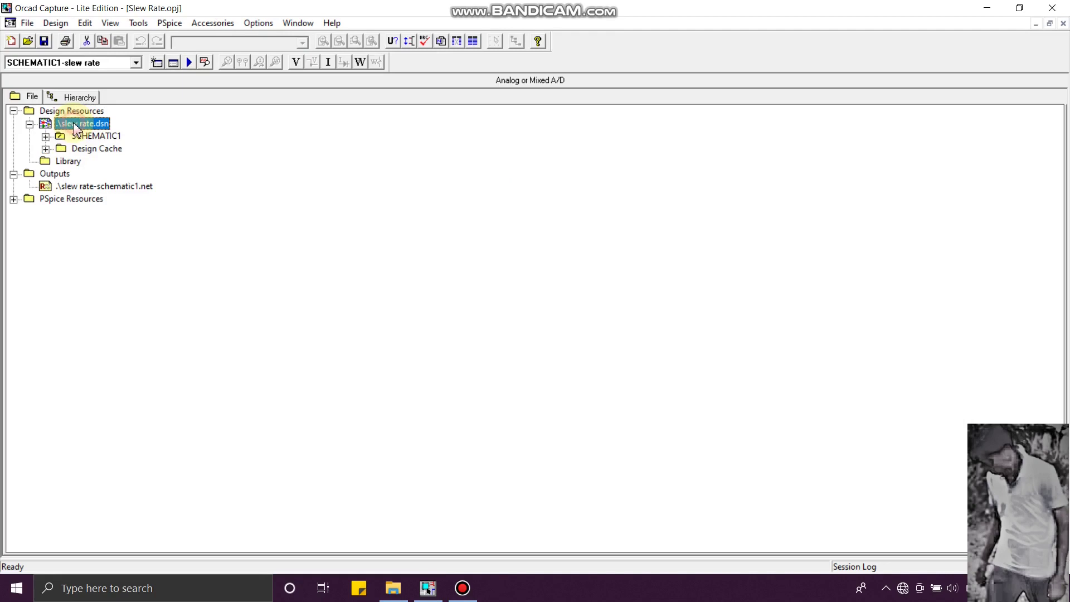
pyautogui.doubleClick(83, 137)
pyautogui.doubleClick(96, 148)
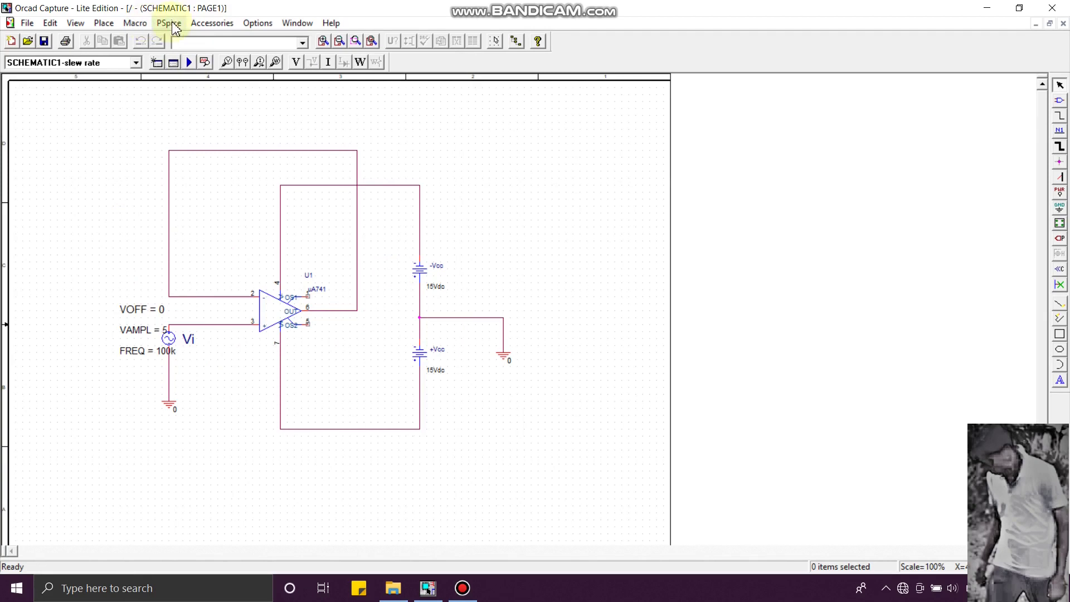
pyautogui.click(168, 22)
pyautogui.click(184, 54)
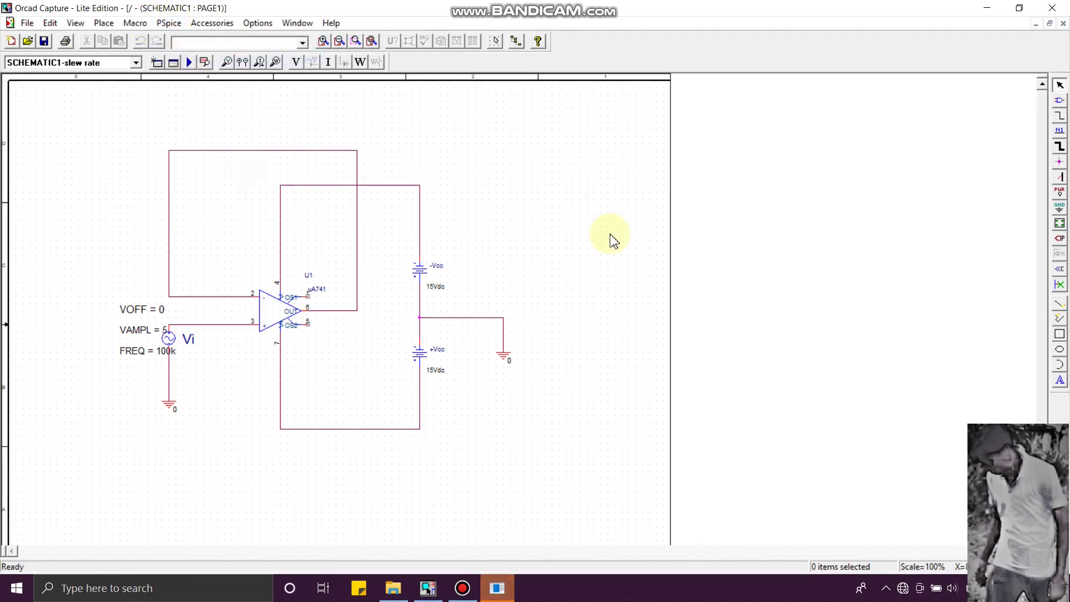
# Check the transient Run to time of 20e-6 and close the Simulation Settings.
pyautogui.click(495, 586)
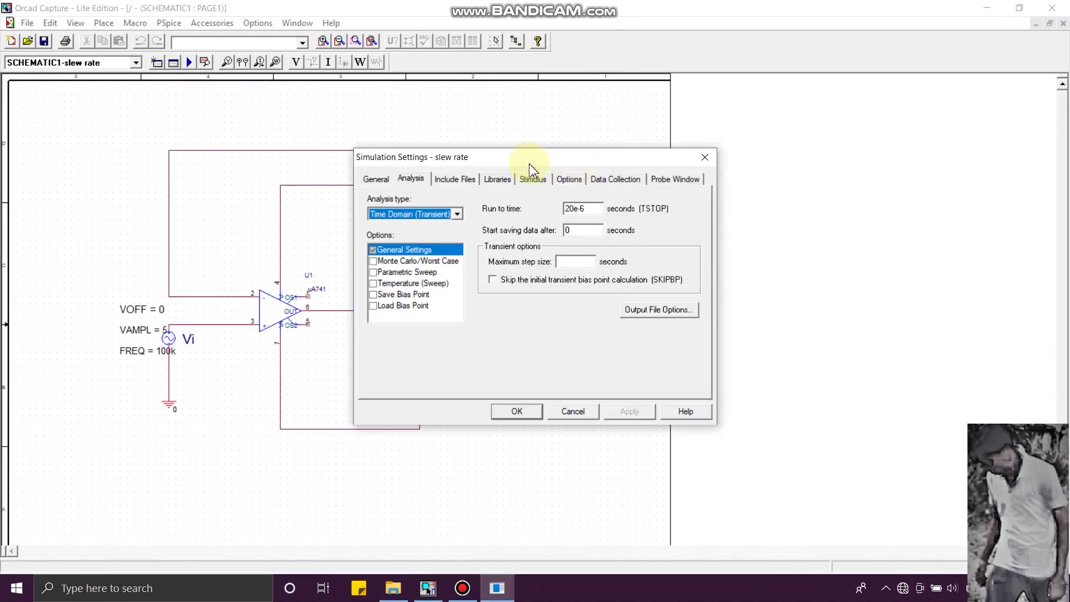
pyautogui.moveTo(524, 162); pyautogui.dragTo(690, 149)
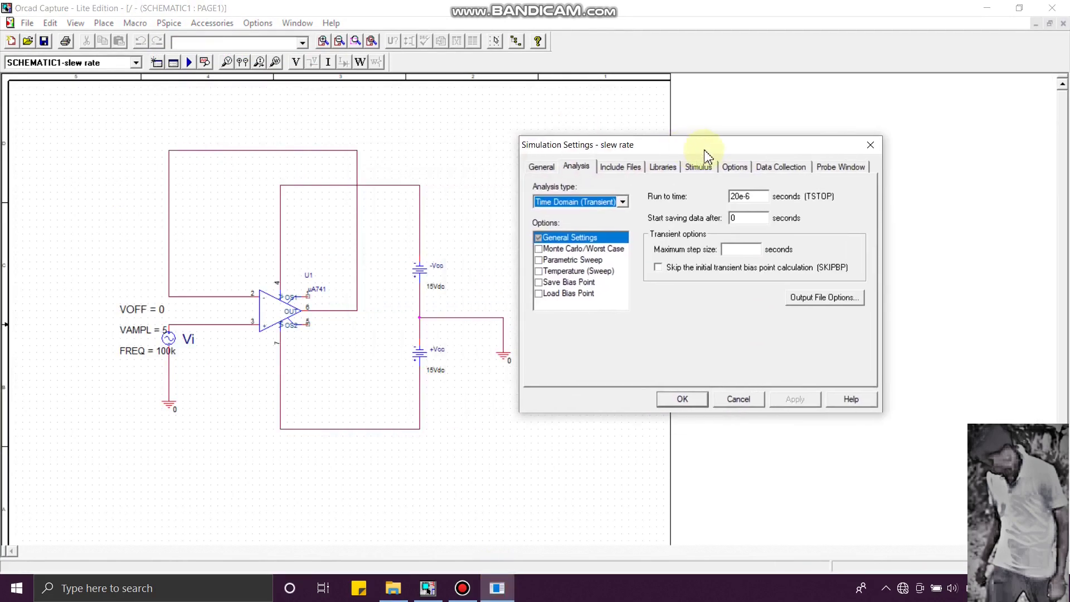
pyautogui.click(755, 197)
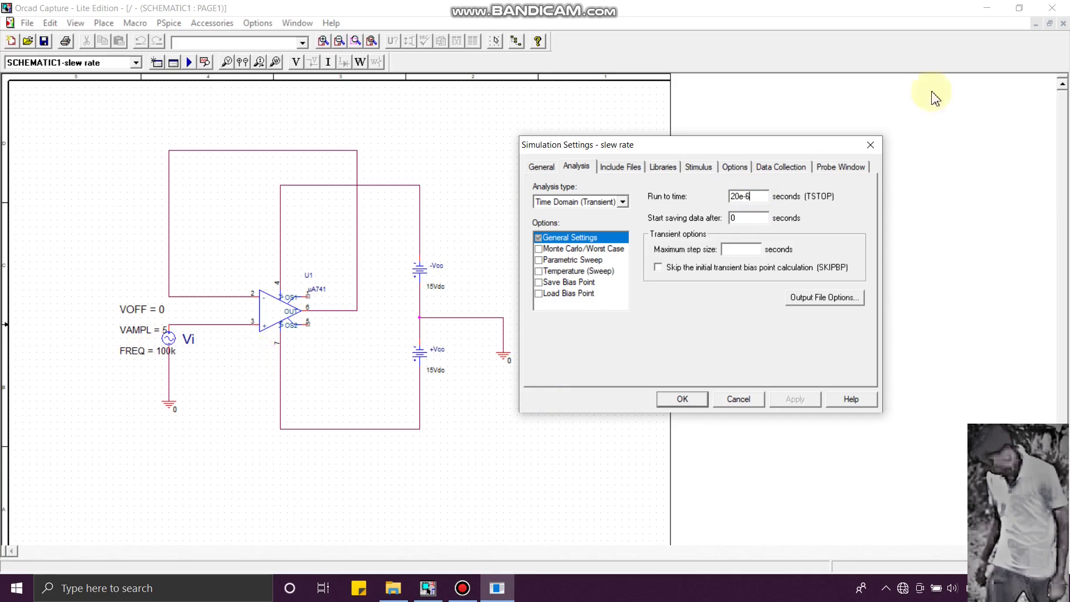
pyautogui.click(870, 145)
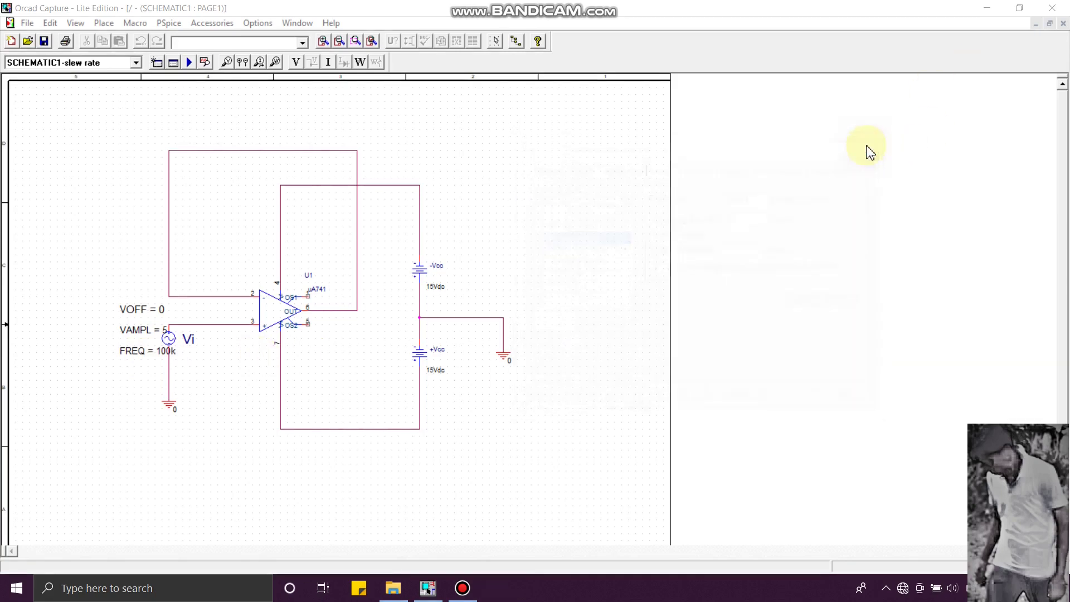
# Run the 20 µs slew-rate simulation and plot V(U1:OUT) in PSpice.
pyautogui.click(190, 62)
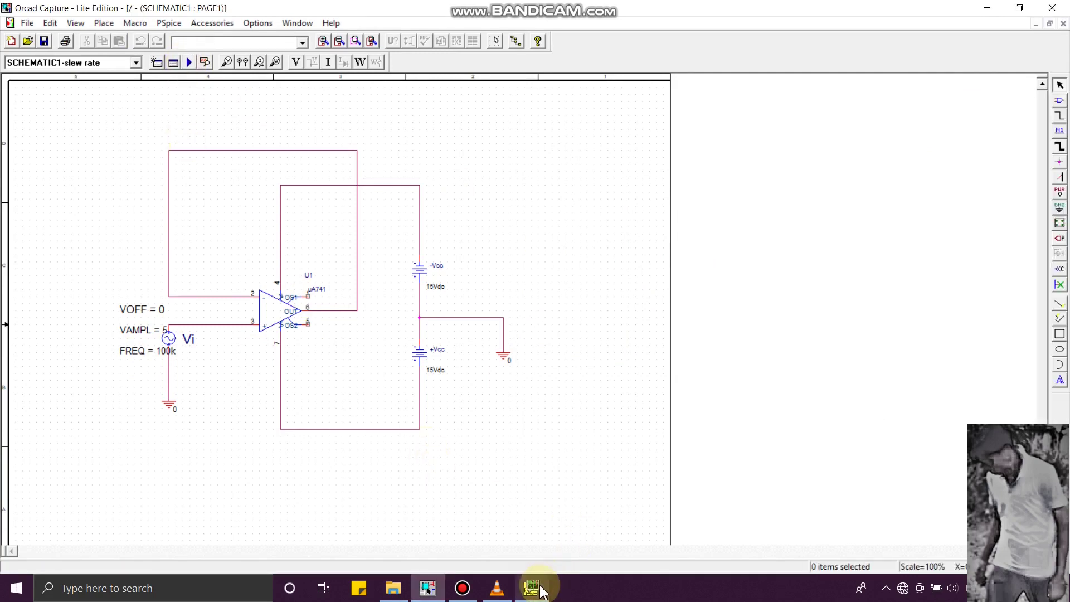
pyautogui.click(533, 587)
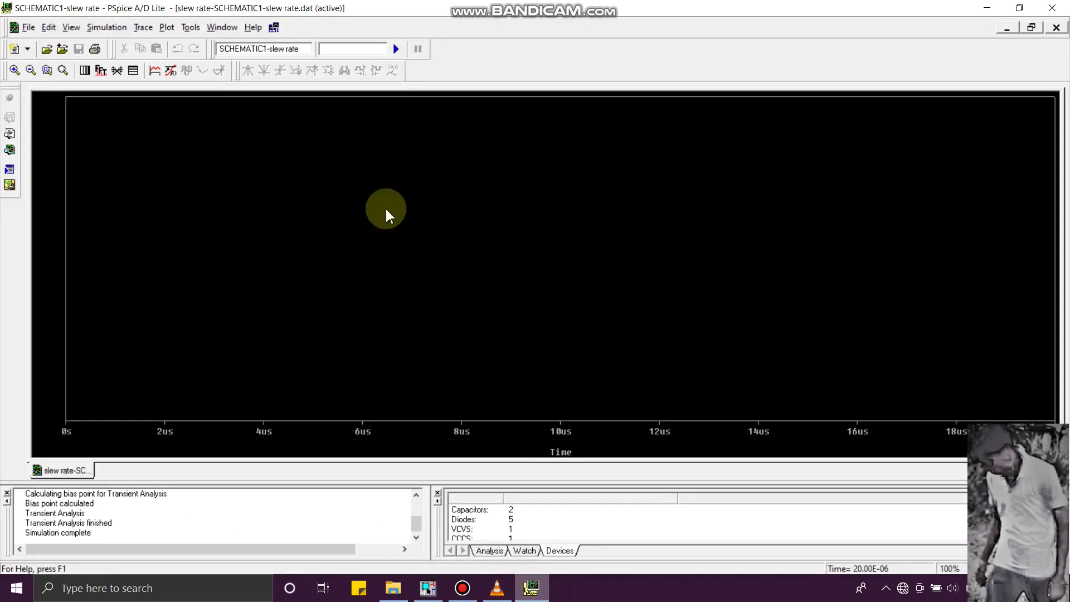
pyautogui.click(144, 27)
pyautogui.click(160, 47)
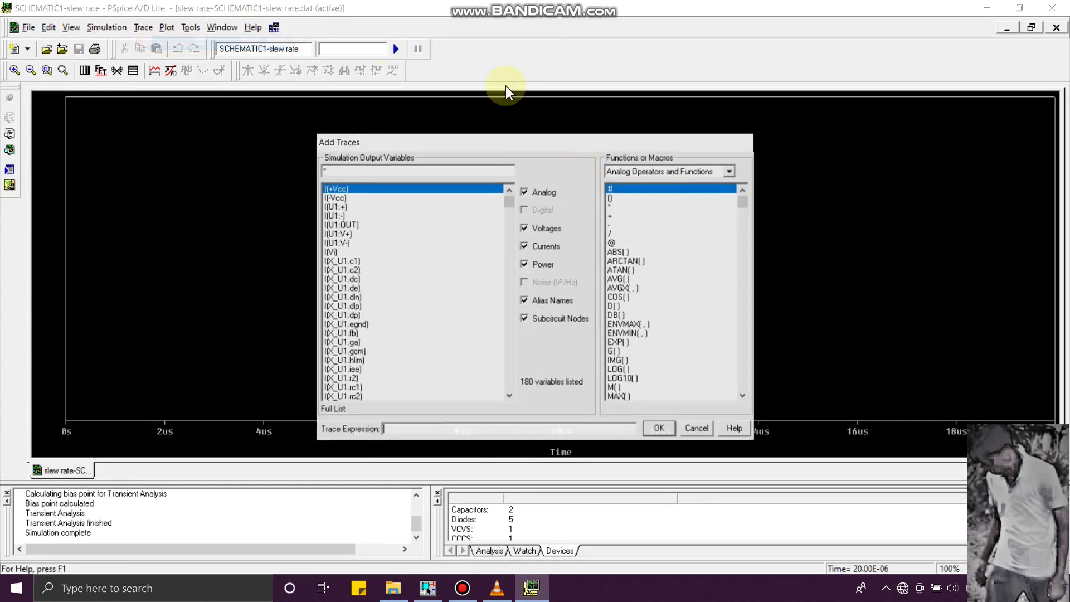
pyautogui.click(507, 245)
pyautogui.scroll(-2, 508, 245)
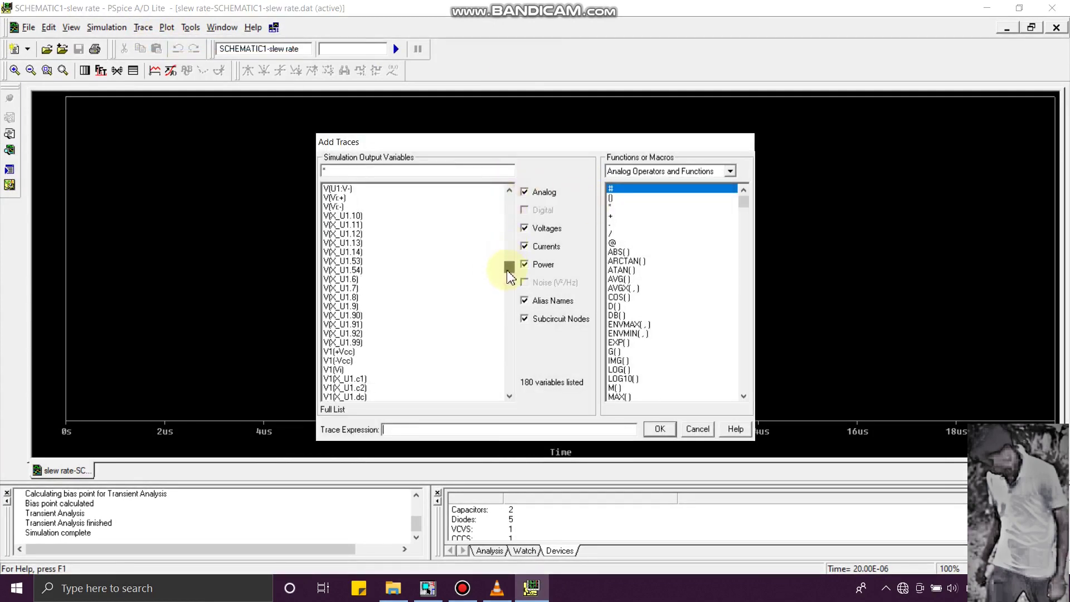
pyautogui.scroll(-2, 508, 248)
pyautogui.scroll(-1, 508, 251)
pyautogui.scroll(-2, 508, 256)
pyautogui.scroll(4, 508, 257)
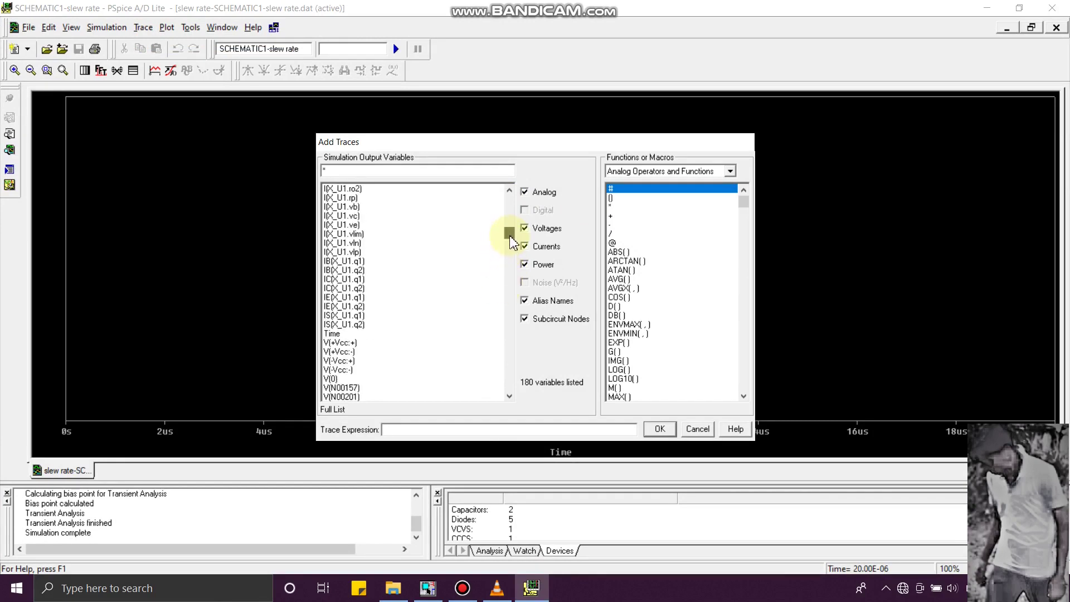
pyautogui.scroll(4, 514, 238)
pyautogui.scroll(4, 509, 222)
pyautogui.scroll(3, 509, 210)
pyautogui.scroll(-2, 520, 212)
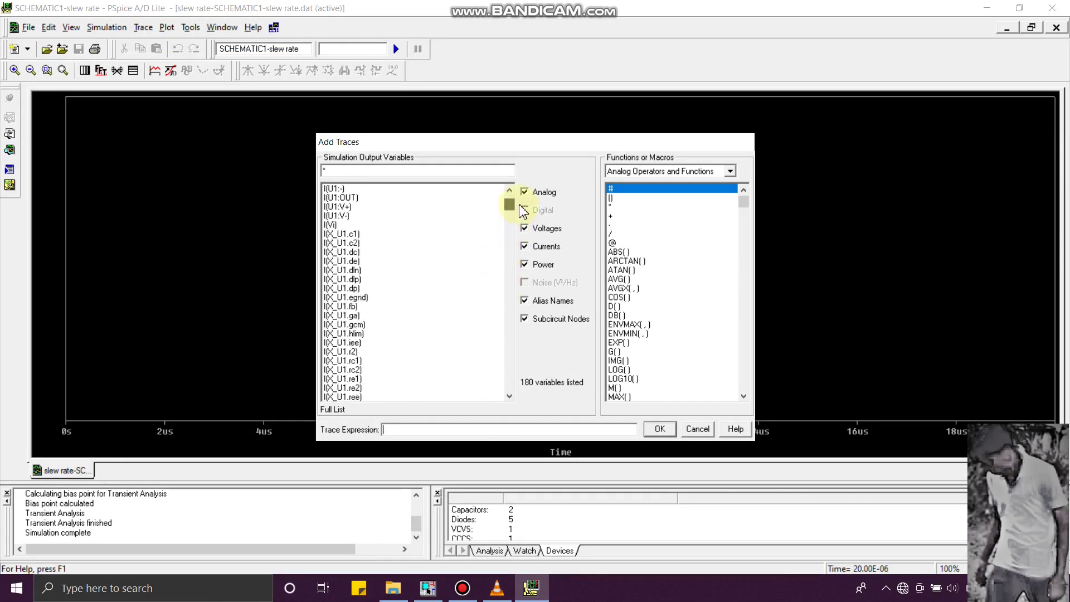
pyautogui.scroll(3, 522, 211)
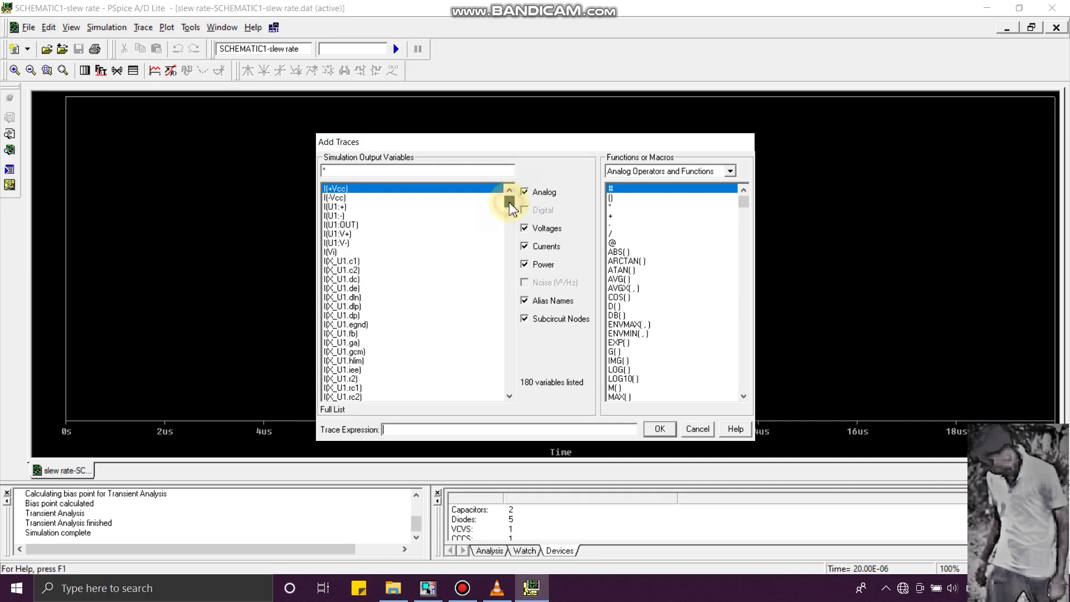
pyautogui.moveTo(509, 202); pyautogui.dragTo(509, 263)
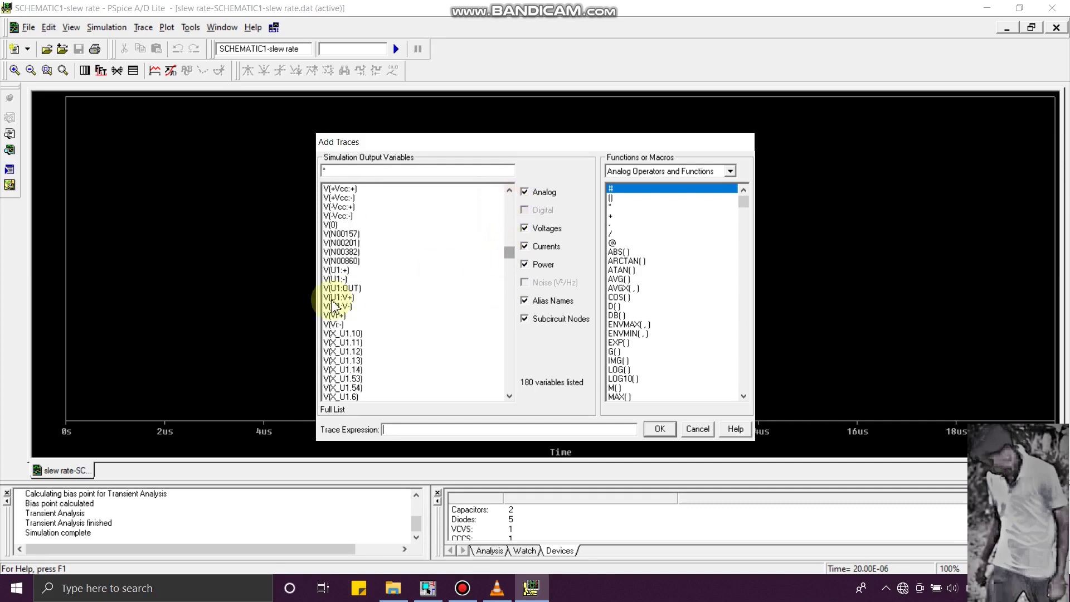
pyautogui.click(341, 289)
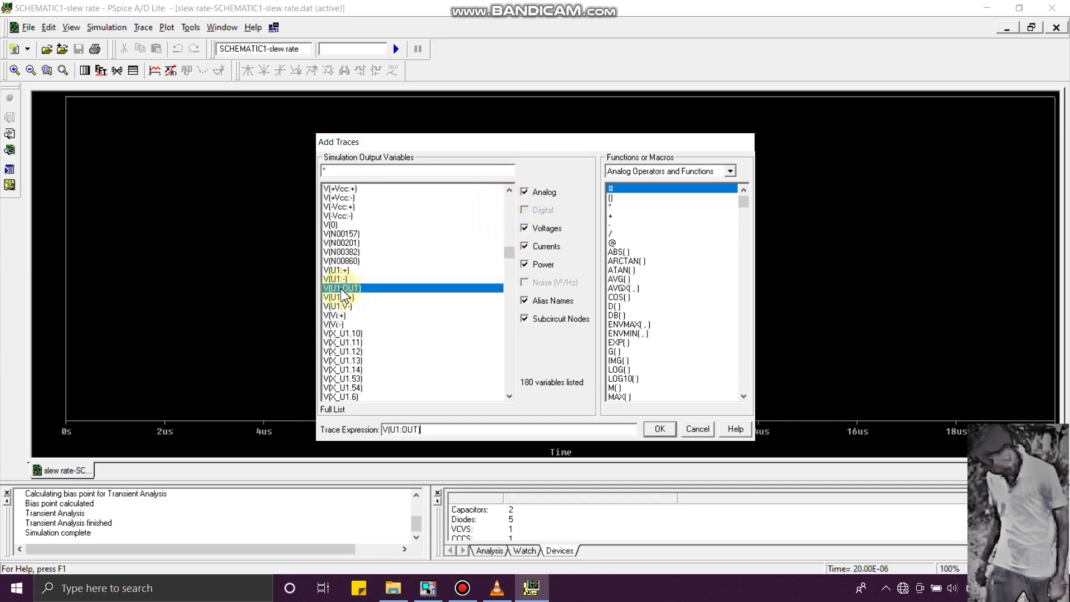
pyautogui.click(657, 429)
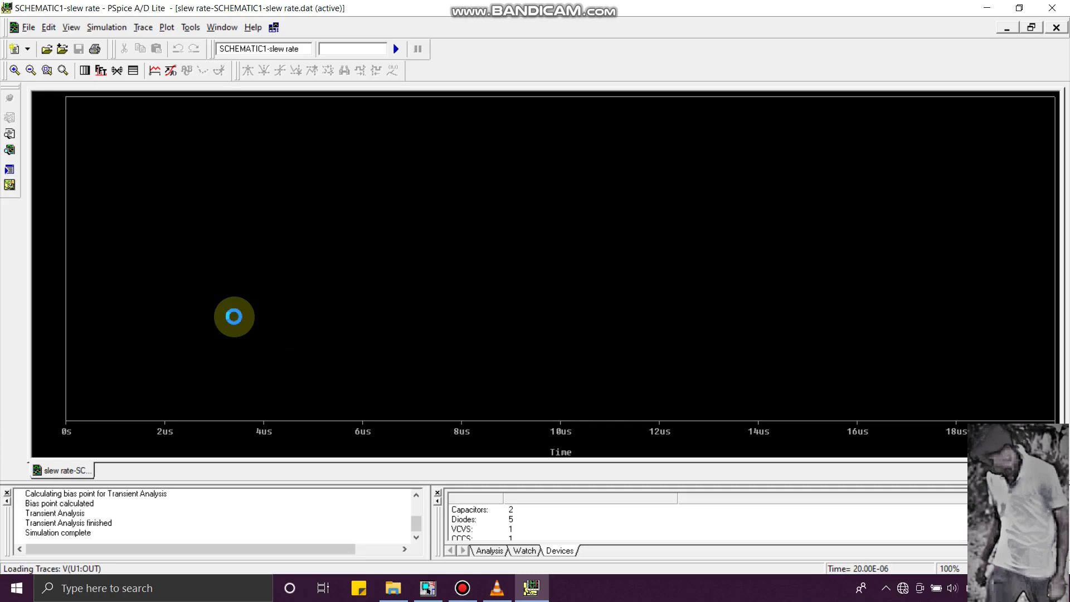